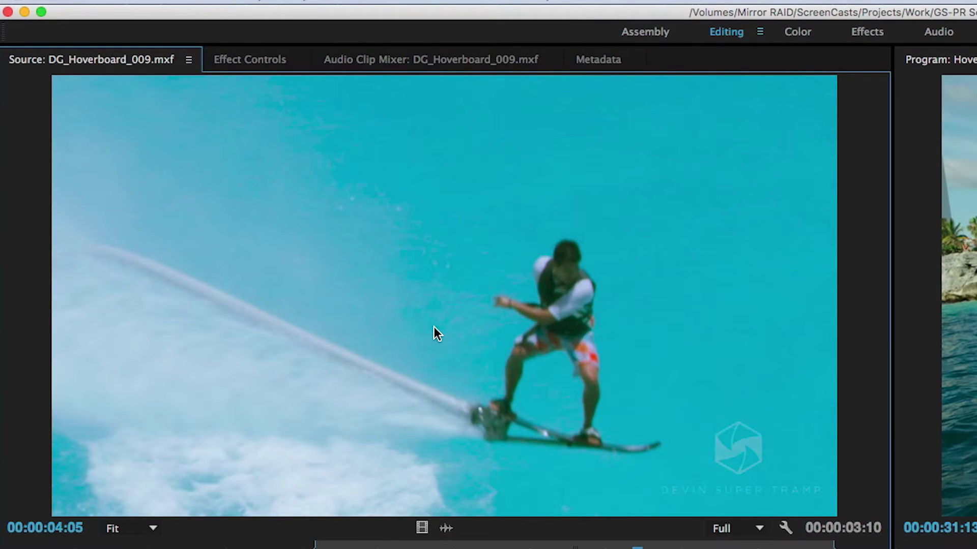
# Show the DG_Hoverboard_010 clip's default Motion, Opacity and Volume settings in Effect Controls.
pyautogui.click(253, 55)
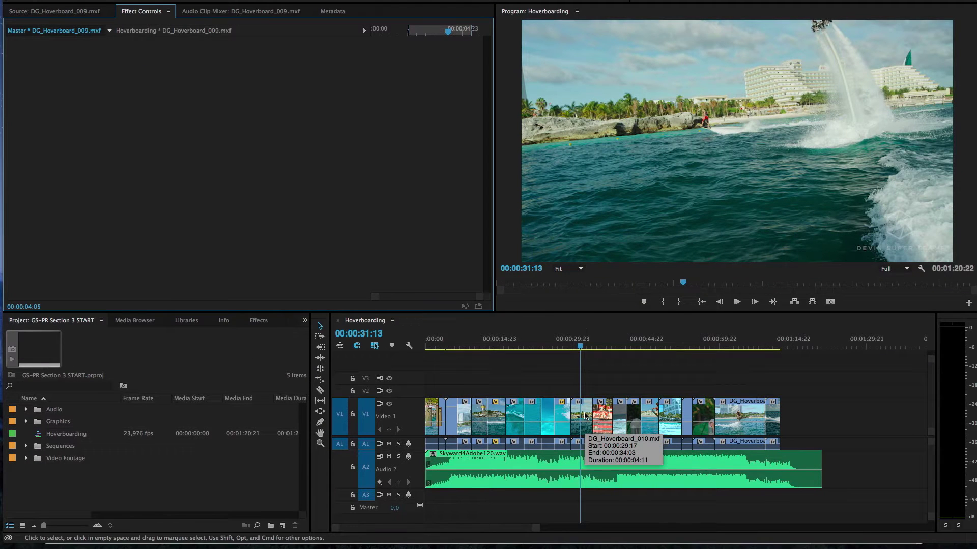
pyautogui.click(585, 415)
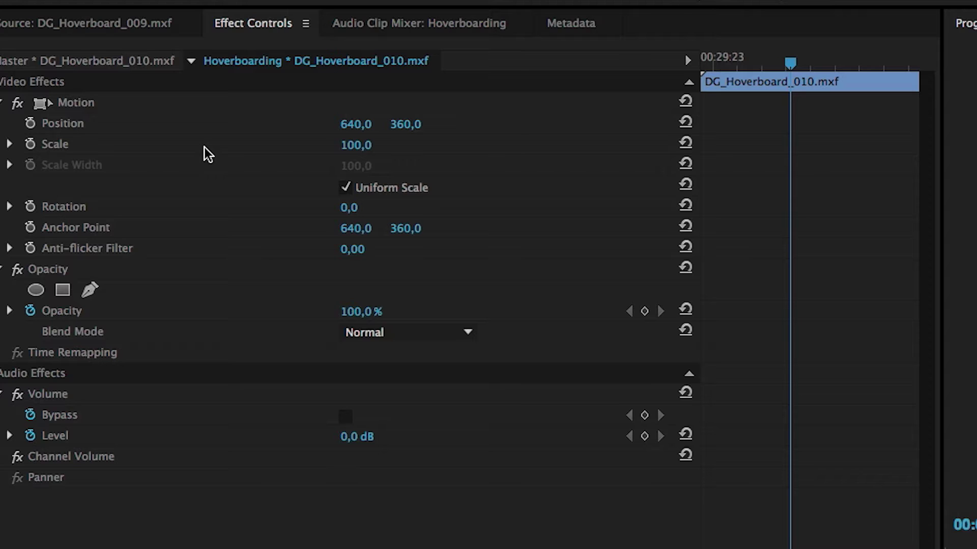
# Leave DG_Hoverboard_010's Motion properties expanded (Position 640,0 / 360,0) and Opacity collapsed.
pyautogui.click(118, 103)
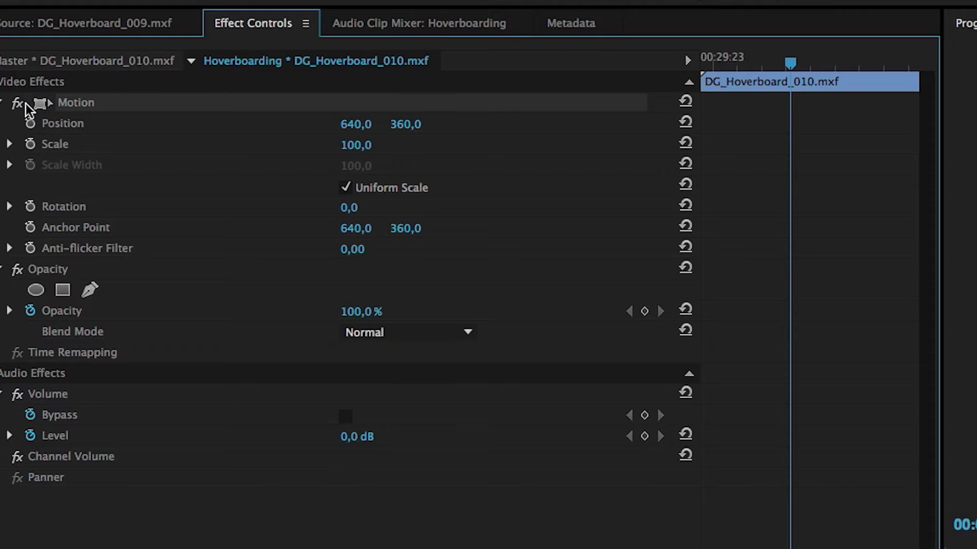
pyautogui.click(2, 104)
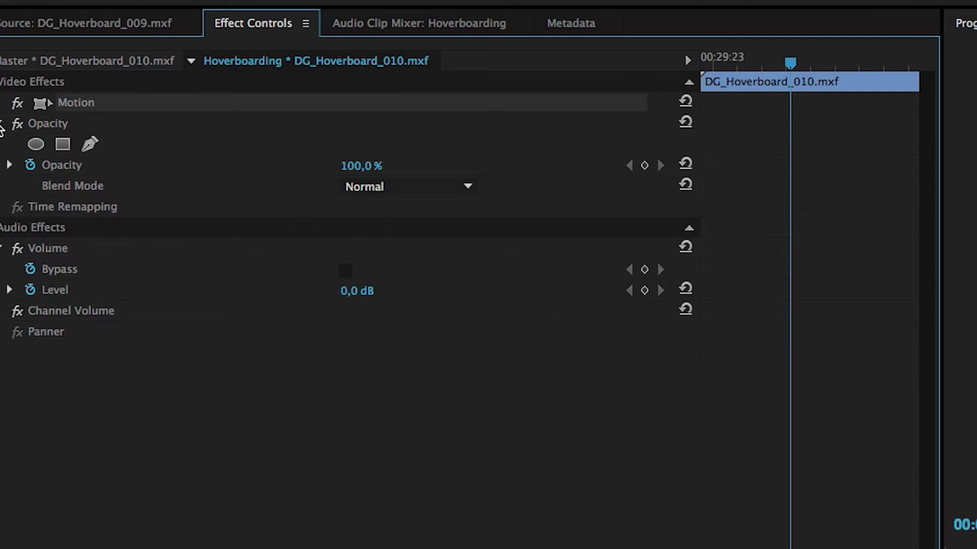
pyautogui.click(2, 125)
pyautogui.click(2, 125)
pyautogui.click(2, 104)
pyautogui.click(2, 271)
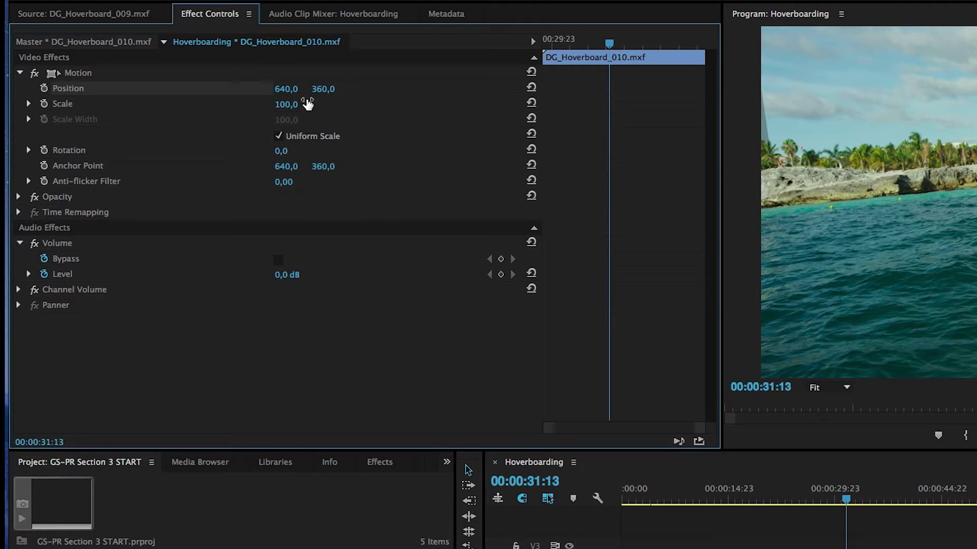
pyautogui.click(290, 87)
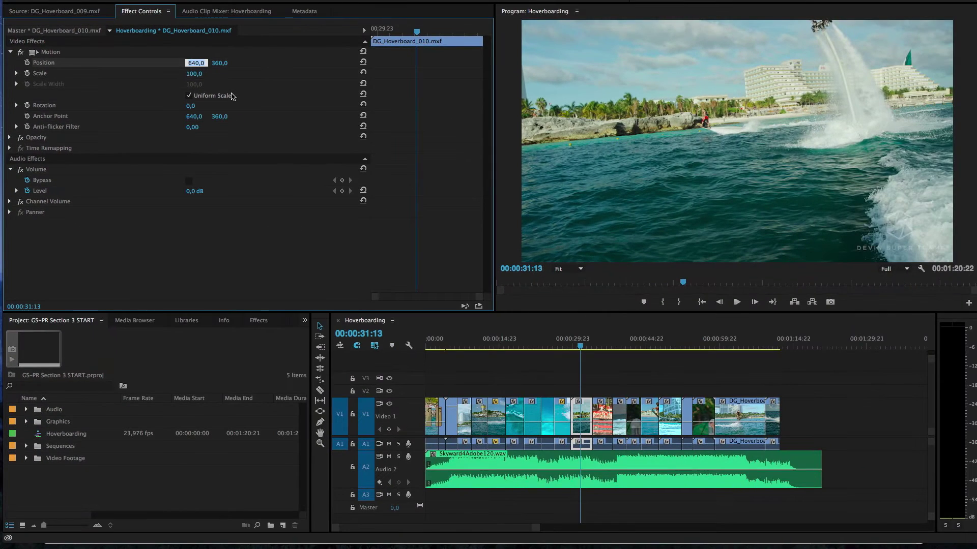
pyautogui.write('40')
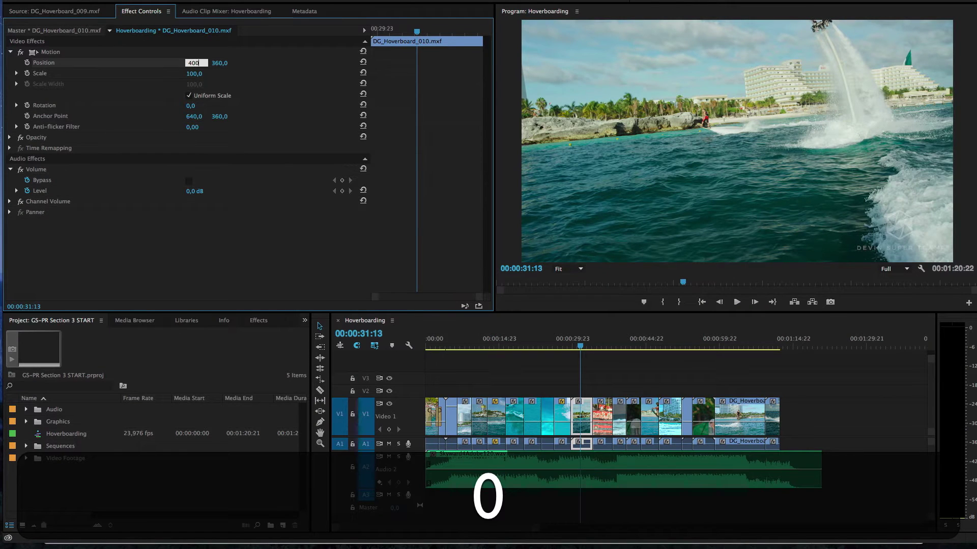
pyautogui.press('Return')
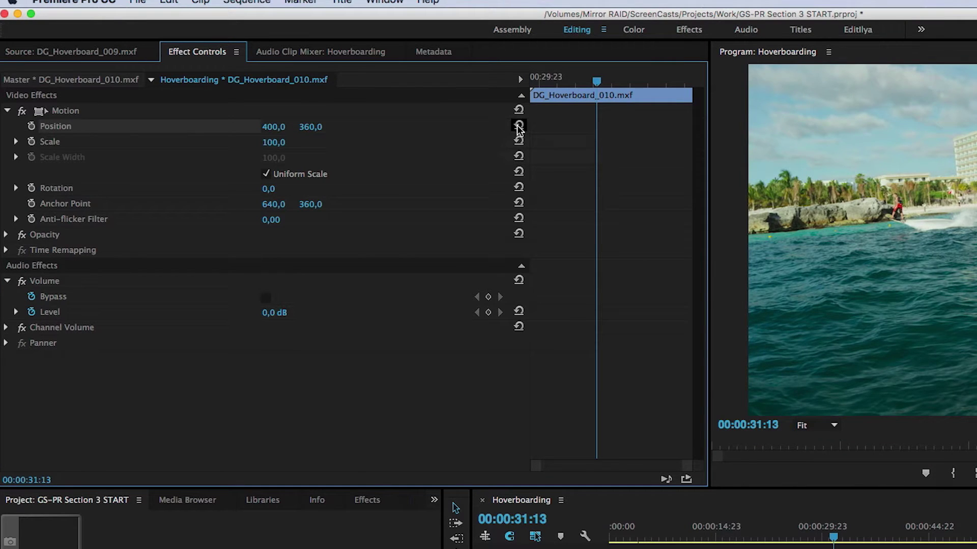
pyautogui.click(518, 125)
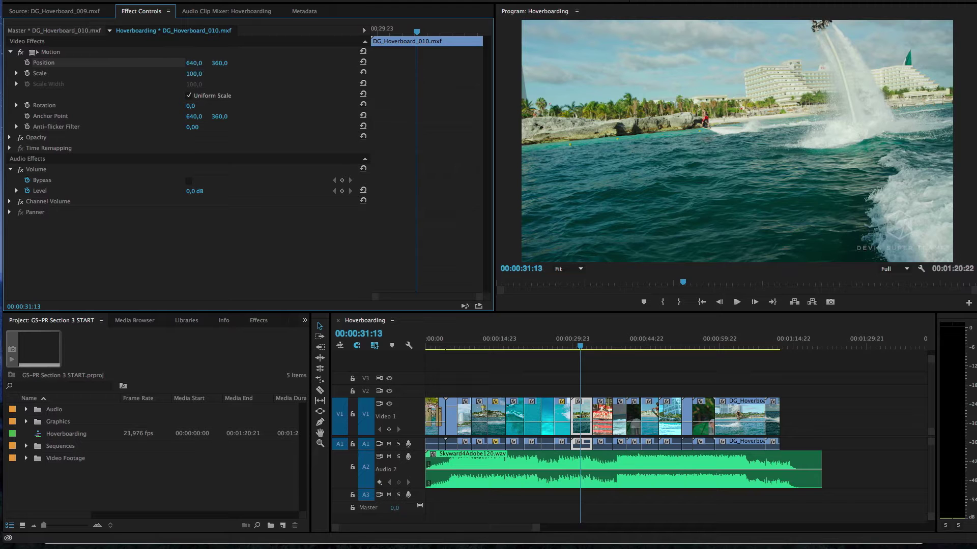
# Try different Position, Scale and Rotation values, then reset Motion to defaults.
pyautogui.moveTo(194, 63)
pyautogui.mouseDown()
pyautogui.moveTo(184, 62)
pyautogui.moveTo(218, 75)
pyautogui.mouseUp()
pyautogui.moveTo(191, 105)
pyautogui.mouseDown()
pyautogui.moveTo(204, 106)
pyautogui.moveTo(196, 137)
pyautogui.mouseUp()
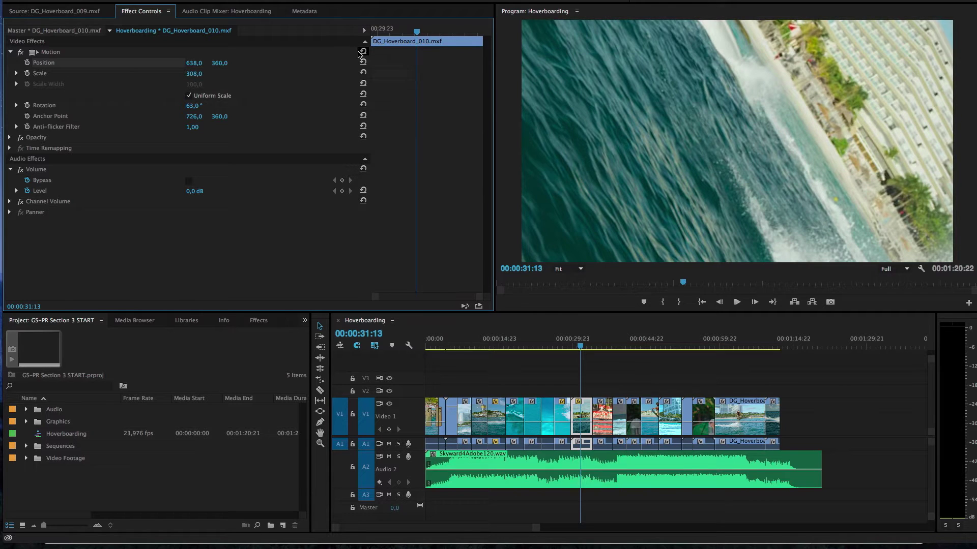
pyautogui.click(361, 52)
# Cue the playhead at 00:00:30:22 and set Position to 879,0 / 548,0.
pyautogui.click(578, 347)
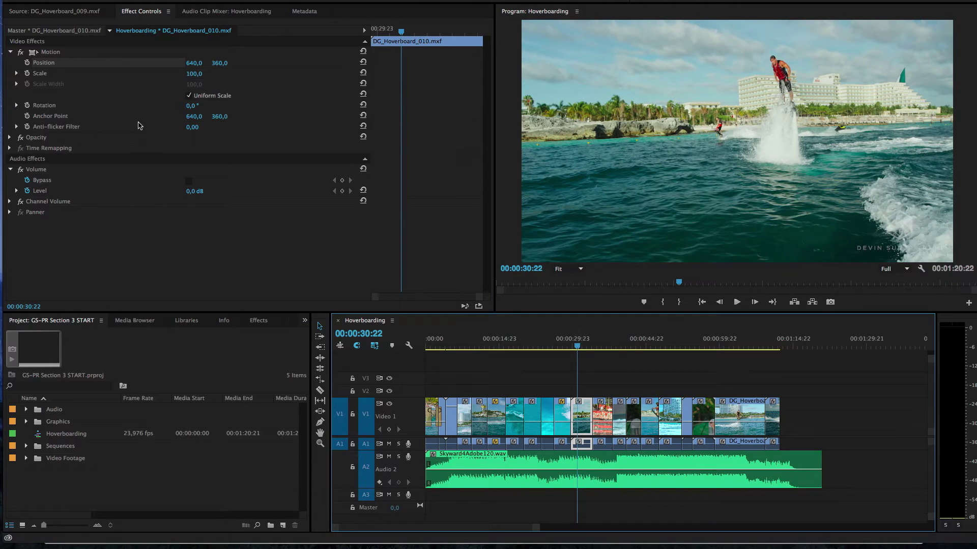
pyautogui.click(54, 64)
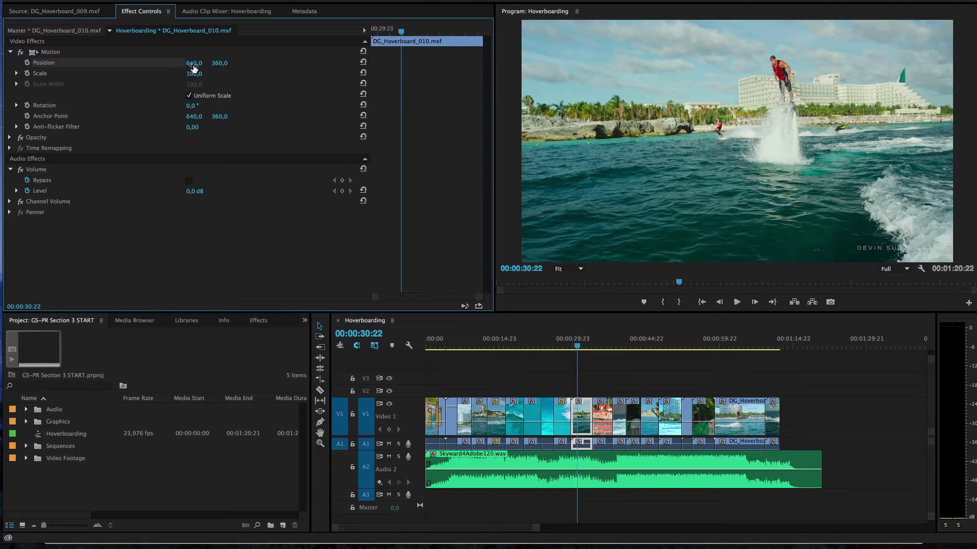
pyautogui.moveTo(194, 68); pyautogui.dragTo(222, 63)
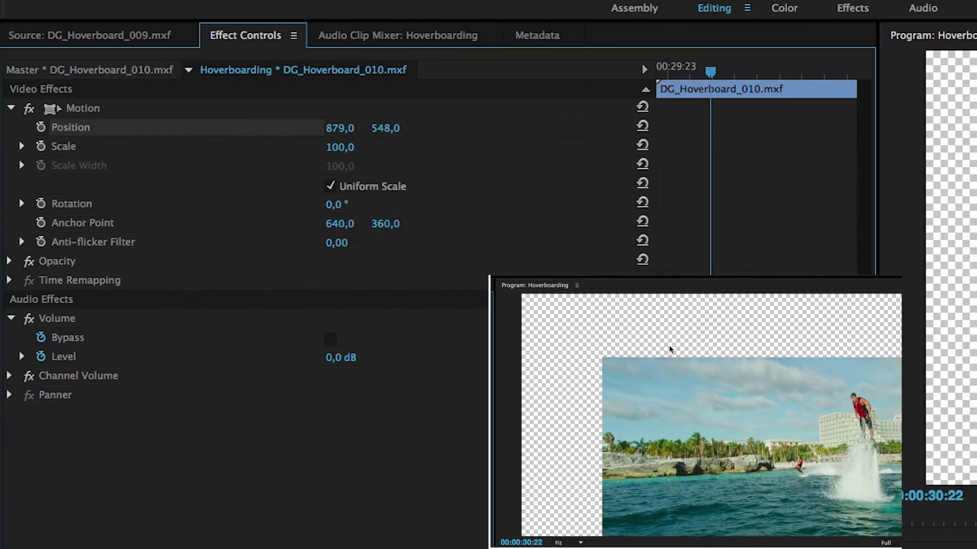
pyautogui.click(642, 125)
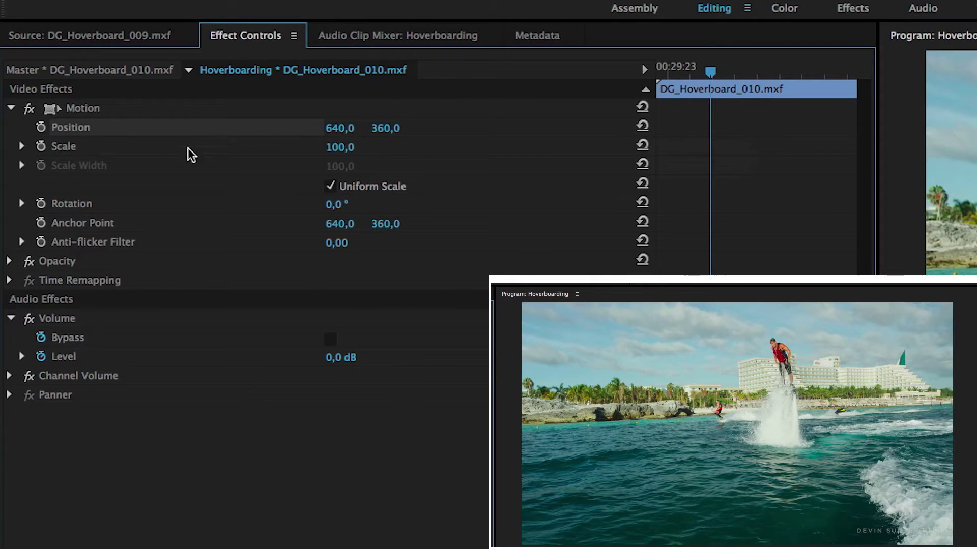
pyautogui.moveTo(350, 152)
pyautogui.mouseDown()
pyautogui.moveTo(299, 152)
pyautogui.moveTo(397, 147)
pyautogui.moveTo(353, 148)
pyautogui.mouseUp()
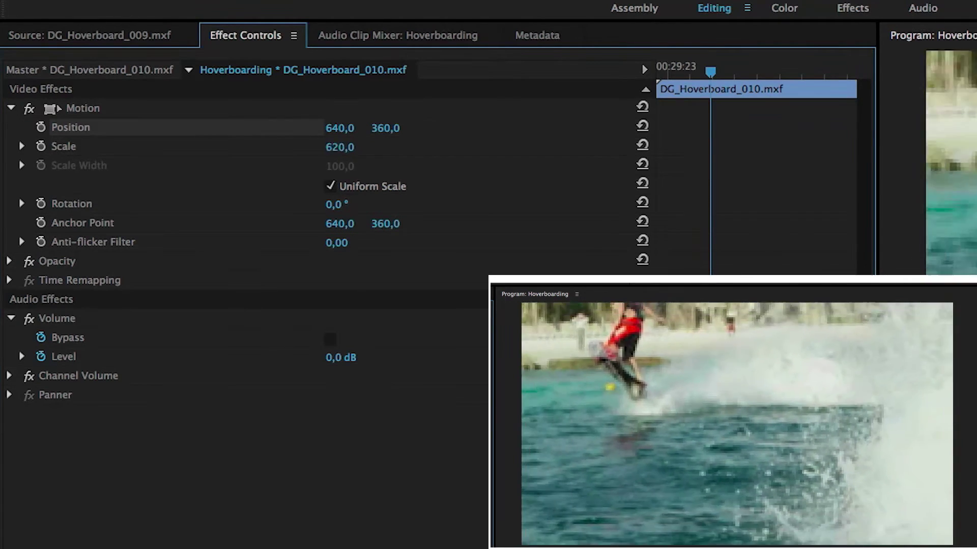
pyautogui.click(642, 145)
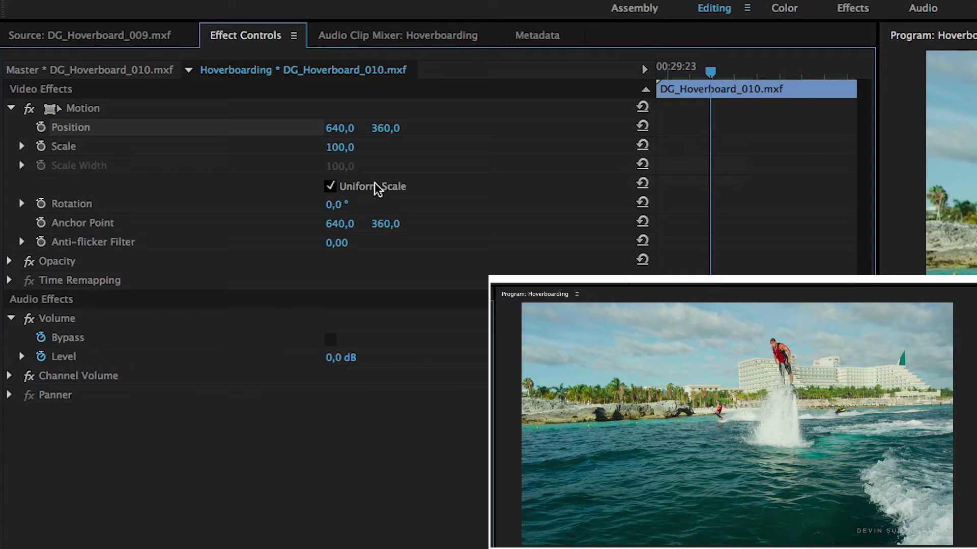
pyautogui.click(331, 189)
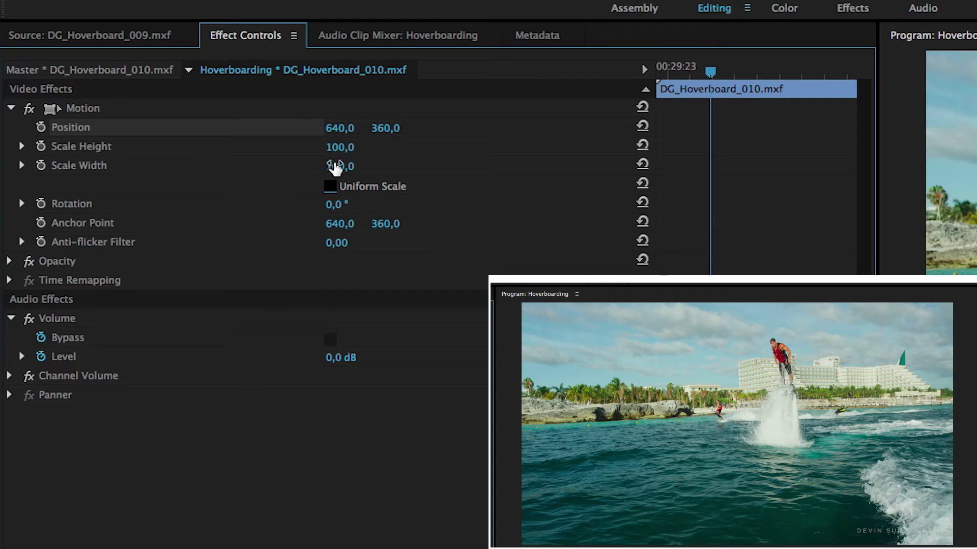
pyautogui.moveTo(340, 148)
pyautogui.mouseDown()
pyautogui.moveTo(396, 147)
pyautogui.moveTo(351, 147)
pyautogui.moveTo(384, 166)
pyautogui.moveTo(316, 166)
pyautogui.moveTo(375, 172)
pyautogui.mouseUp()
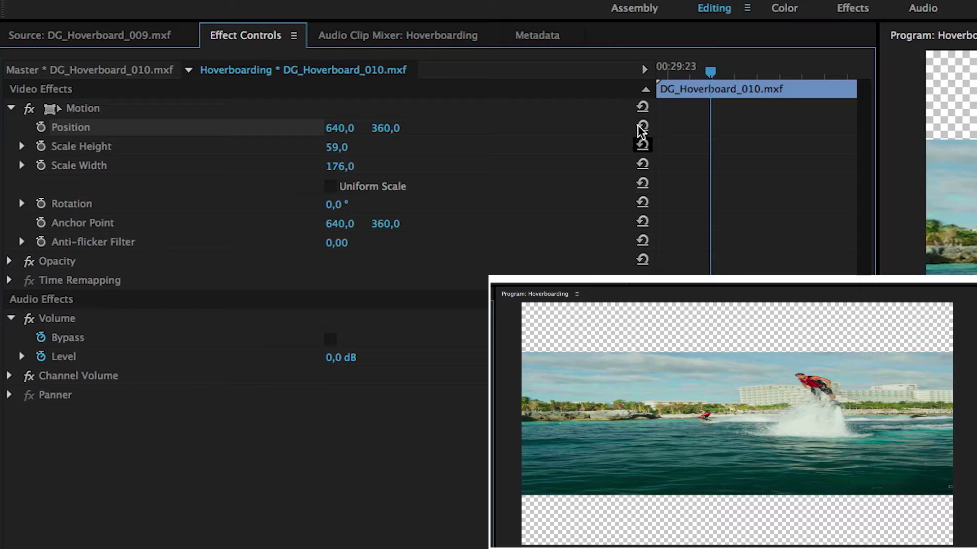
pyautogui.click(642, 107)
pyautogui.click(380, 188)
pyautogui.click(381, 188)
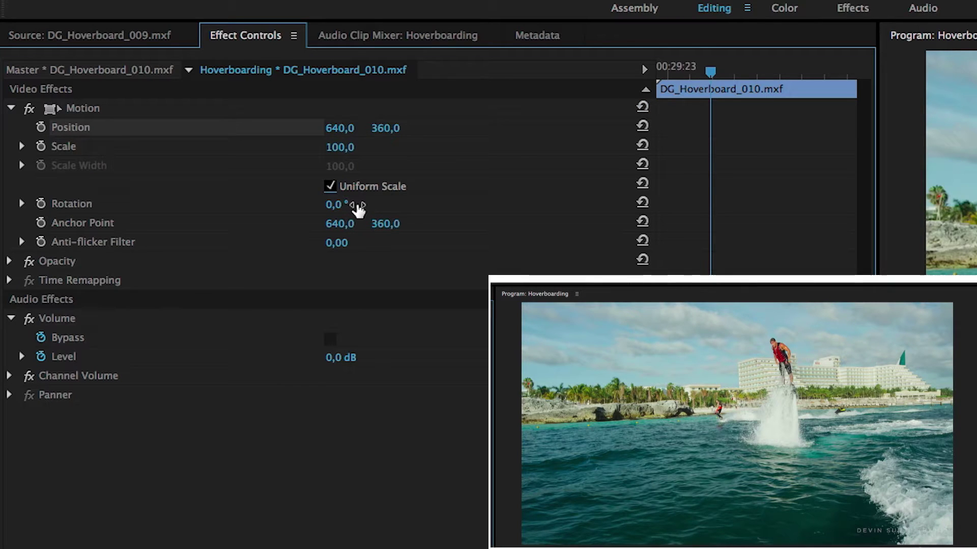
# Rotate the clip to 51° and spin the rotation further.
pyautogui.click(337, 204)
pyautogui.write('51')
pyautogui.press('Return')
pyautogui.moveTo(337, 204); pyautogui.dragTo(367, 205)
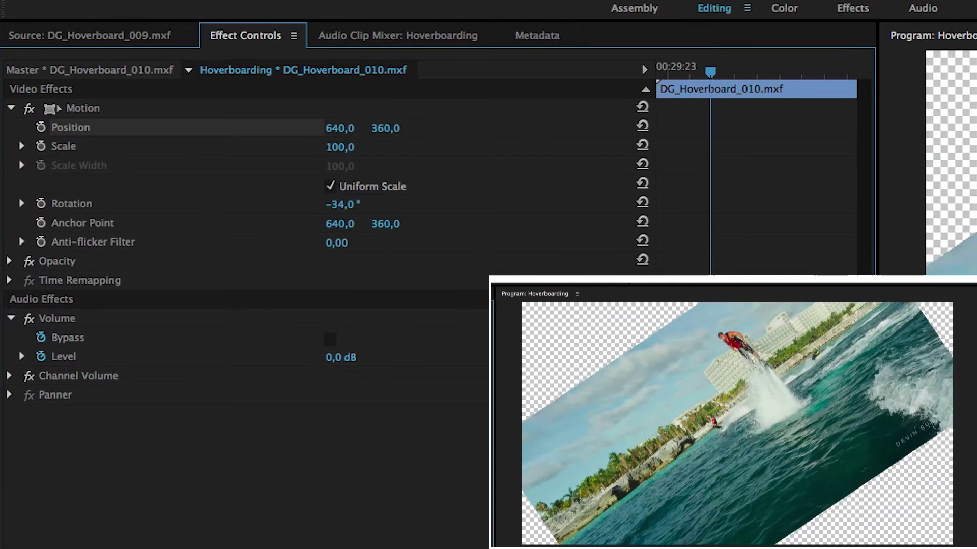
# Reset Rotation to 0,0° and show the clip's transform handles in the Program monitor.
pyautogui.click(642, 202)
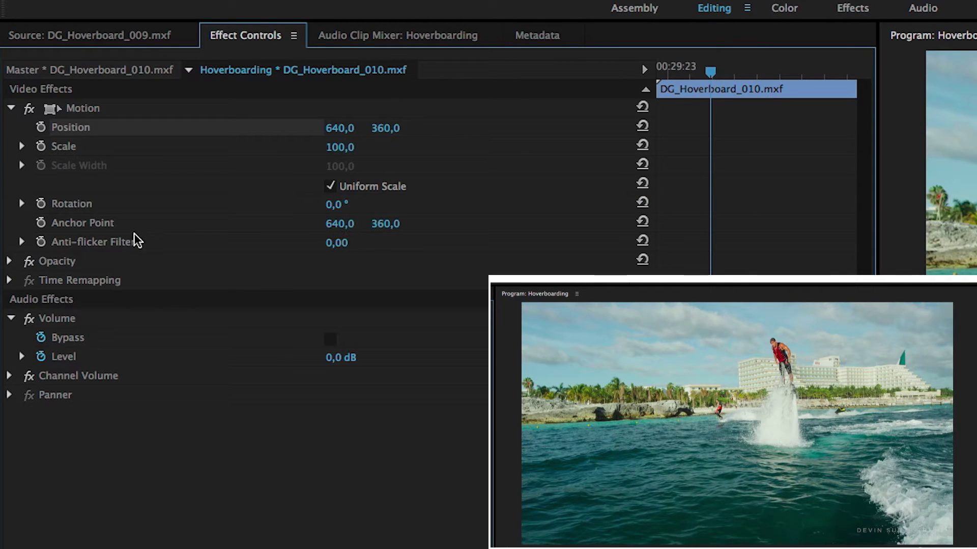
pyautogui.click(89, 222)
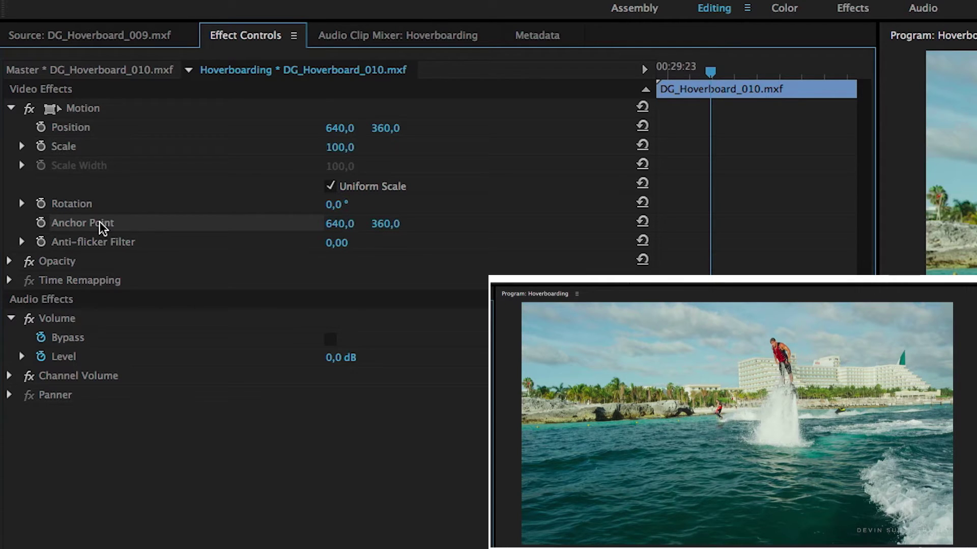
pyautogui.click(153, 112)
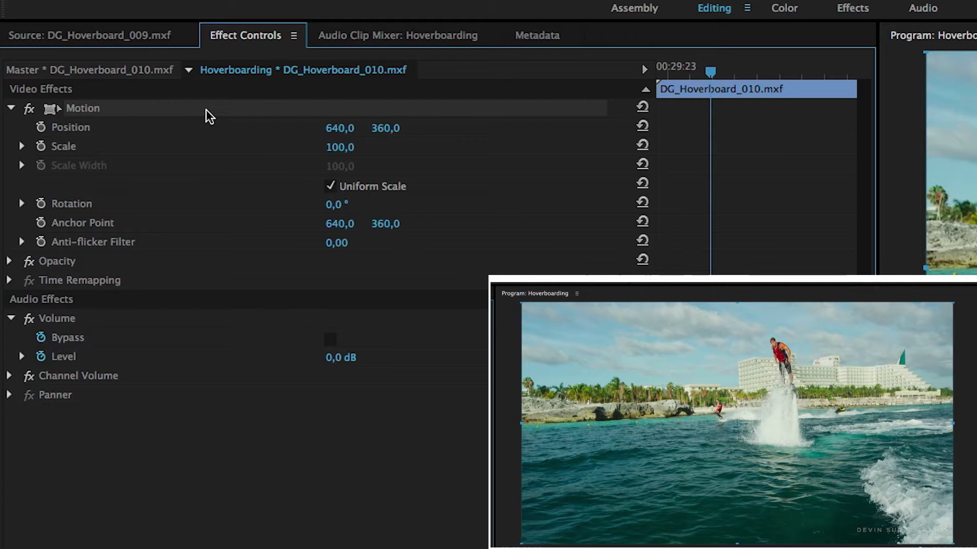
# Move the clip around the frame and resize it in the Program monitor.
pyautogui.moveTo(655, 377)
pyautogui.mouseDown()
pyautogui.moveTo(661, 398)
pyautogui.moveTo(664, 383)
pyautogui.mouseUp()
pyautogui.moveTo(329, 127); pyautogui.dragTo(422, 128)
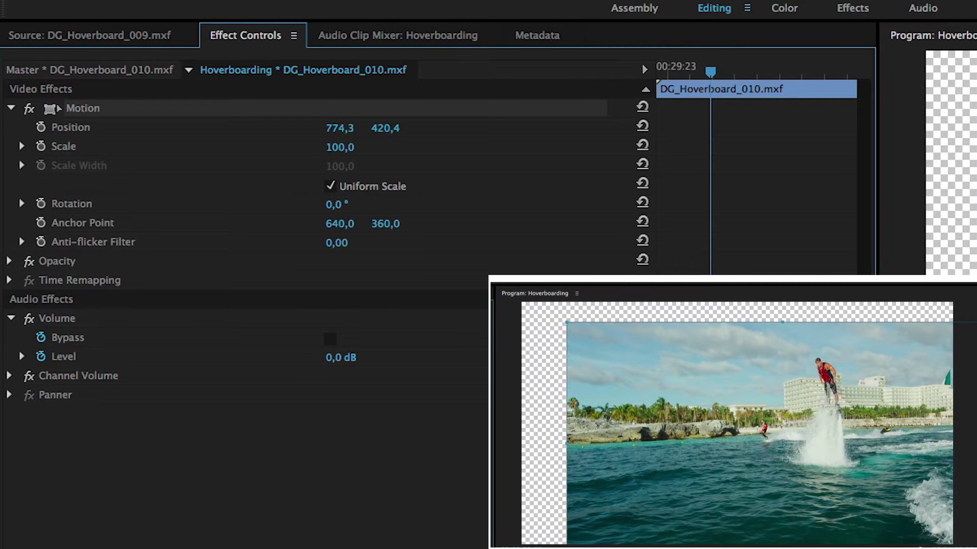
pyautogui.moveTo(704, 411)
pyautogui.mouseDown()
pyautogui.moveTo(631, 395)
pyautogui.moveTo(624, 407)
pyautogui.moveTo(649, 396)
pyautogui.mouseUp()
pyautogui.moveTo(521, 323); pyautogui.dragTo(655, 360)
pyautogui.moveTo(728, 422)
pyautogui.mouseDown()
pyautogui.moveTo(664, 410)
pyautogui.moveTo(702, 410)
pyautogui.moveTo(657, 410)
pyautogui.mouseUp()
# Relocate the anchor point to the upper right, then rotate and shrink the clip around it.
pyautogui.moveTo(674, 374)
pyautogui.mouseDown()
pyautogui.moveTo(654, 361)
pyautogui.moveTo(621, 392)
pyautogui.moveTo(699, 429)
pyautogui.moveTo(669, 398)
pyautogui.moveTo(627, 441)
pyautogui.mouseUp()
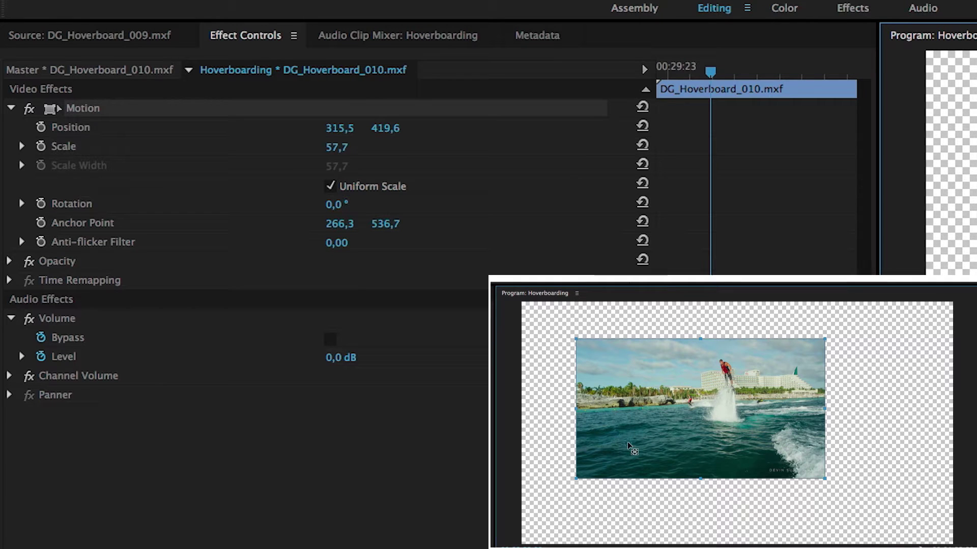
pyautogui.moveTo(337, 209)
pyautogui.mouseDown()
pyautogui.moveTo(519, 209)
pyautogui.moveTo(345, 209)
pyautogui.moveTo(366, 205)
pyautogui.mouseUp()
pyautogui.moveTo(626, 441)
pyautogui.mouseDown()
pyautogui.moveTo(618, 365)
pyautogui.moveTo(606, 455)
pyautogui.moveTo(631, 453)
pyautogui.mouseUp()
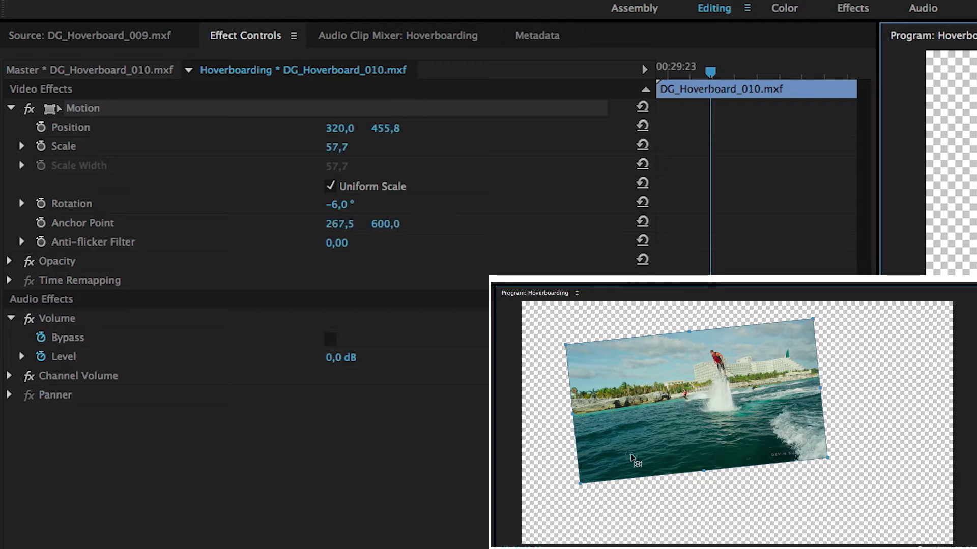
pyautogui.moveTo(631, 453); pyautogui.dragTo(783, 350)
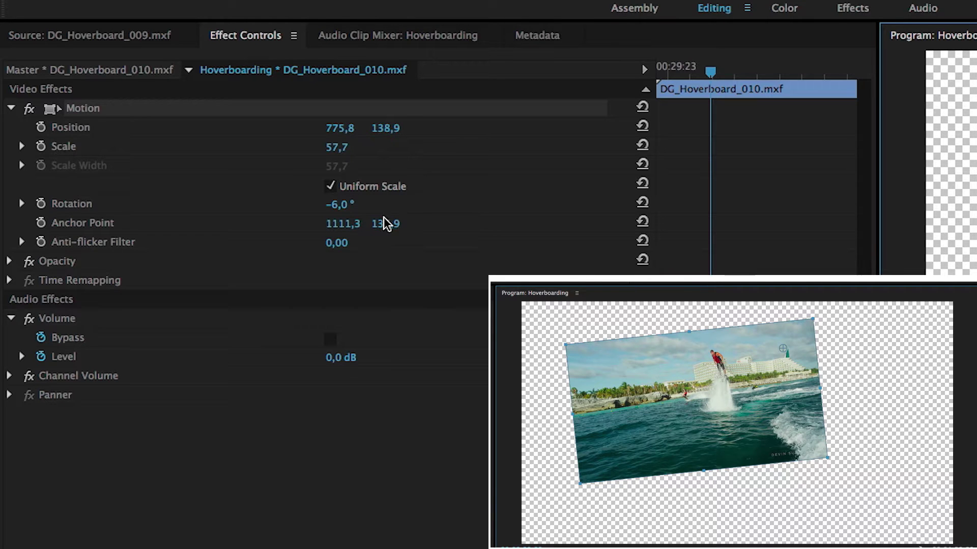
pyautogui.moveTo(340, 205); pyautogui.dragTo(321, 214)
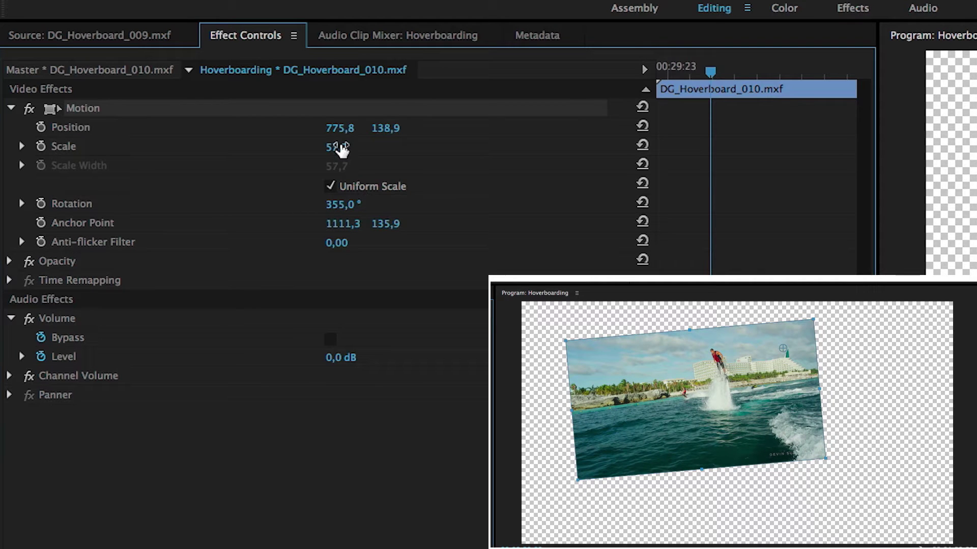
pyautogui.moveTo(342, 149)
pyautogui.mouseDown()
pyautogui.moveTo(315, 149)
pyautogui.moveTo(338, 147)
pyautogui.mouseUp()
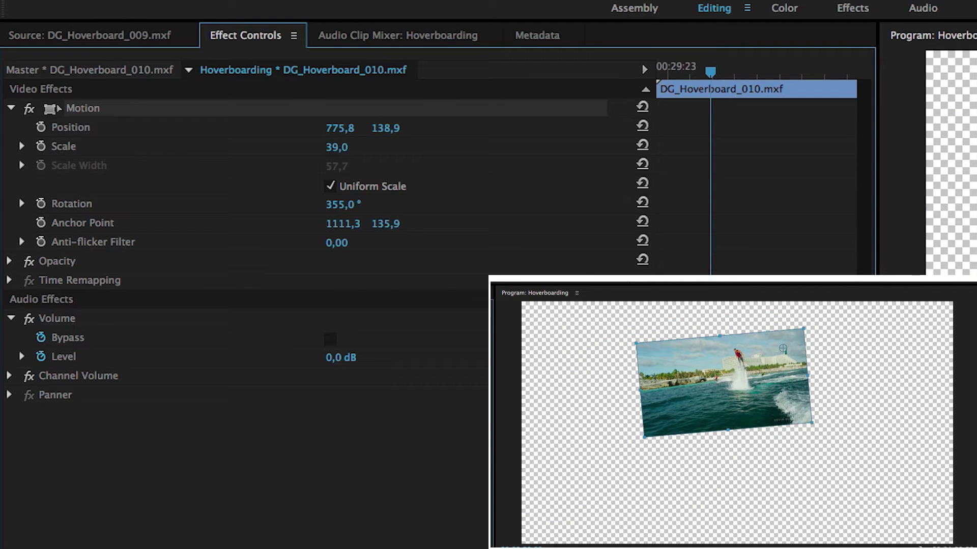
# Reset anchor point and rotation, try another move and spin, then reset all Motion settings.
pyautogui.click(643, 223)
pyautogui.click(643, 202)
pyautogui.moveTo(717, 372)
pyautogui.mouseDown()
pyautogui.moveTo(721, 416)
pyautogui.moveTo(622, 469)
pyautogui.mouseUp()
pyautogui.moveTo(344, 206)
pyautogui.mouseDown()
pyautogui.moveTo(527, 206)
pyautogui.moveTo(340, 204)
pyautogui.moveTo(349, 204)
pyautogui.mouseUp()
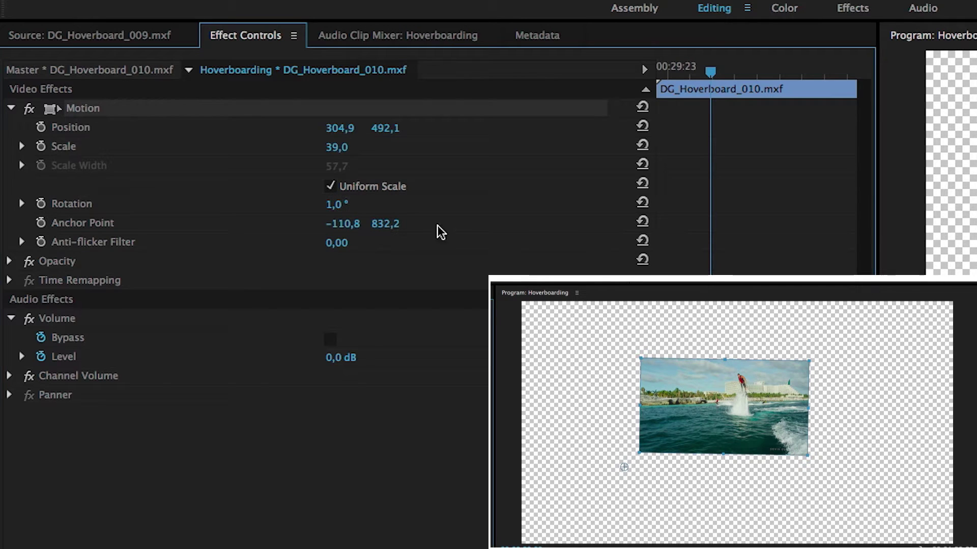
pyautogui.click(643, 108)
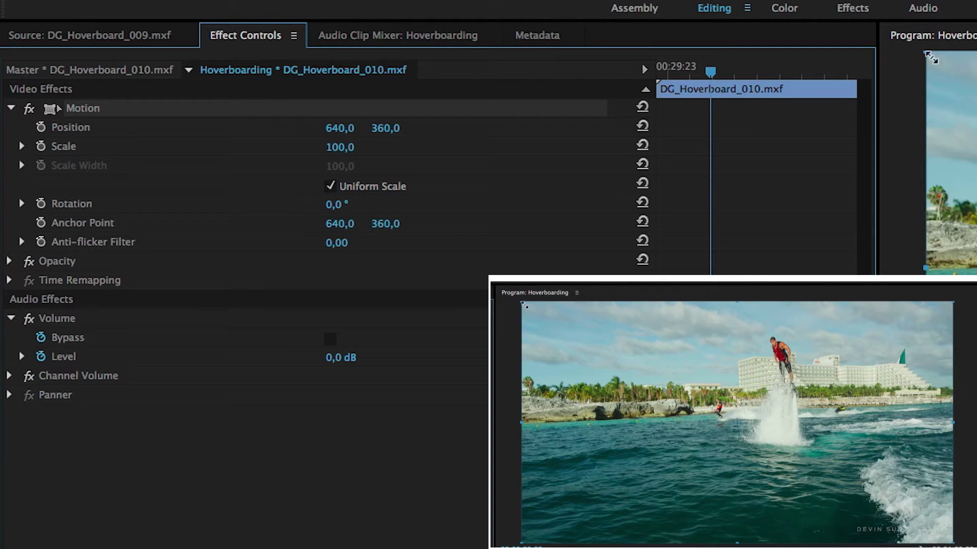
# Shrink the clip to 71,5% scale, then select Motion for on-screen transforming.
pyautogui.moveTo(522, 303); pyautogui.dragTo(583, 336)
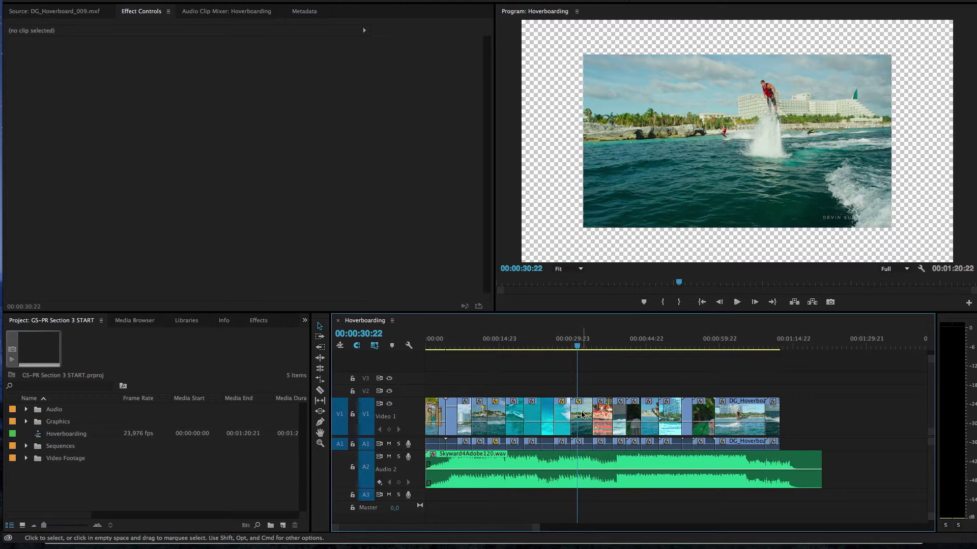
pyautogui.click(583, 414)
pyautogui.click(679, 108)
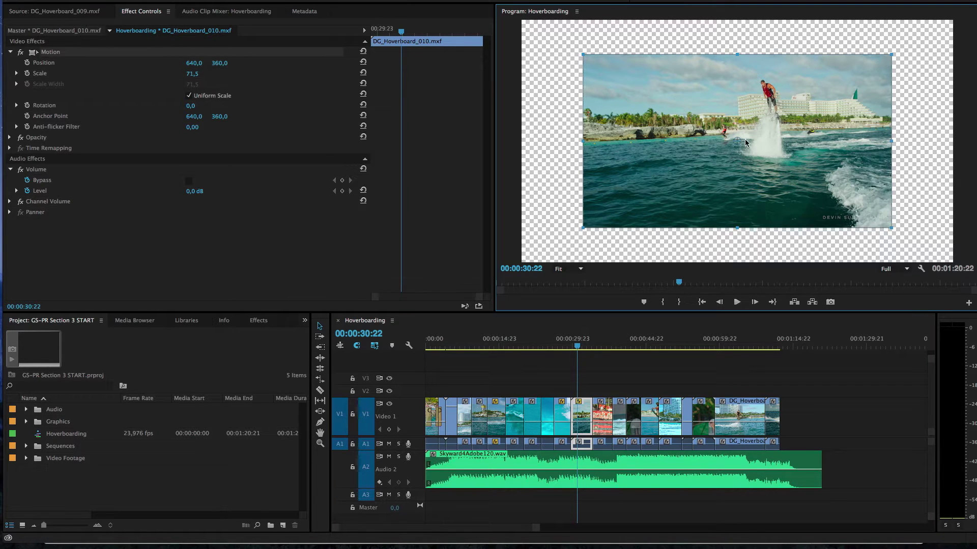
# Enlarge the clip by its corner handle, reset Motion, and cue DG_Hoverboard_012 at 00:00:35:07.
pyautogui.moveTo(580, 49); pyautogui.dragTo(528, 29)
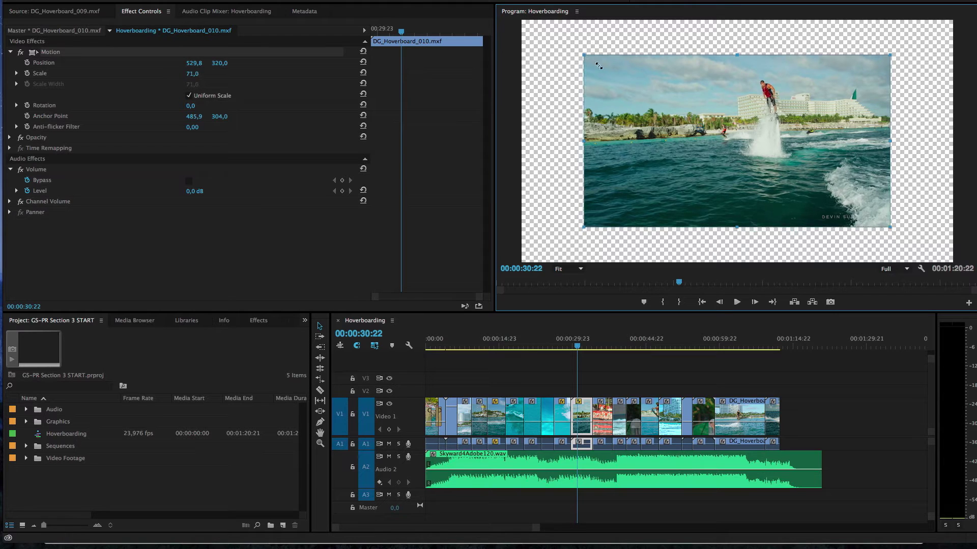
pyautogui.moveTo(631, 80); pyautogui.dragTo(632, 80)
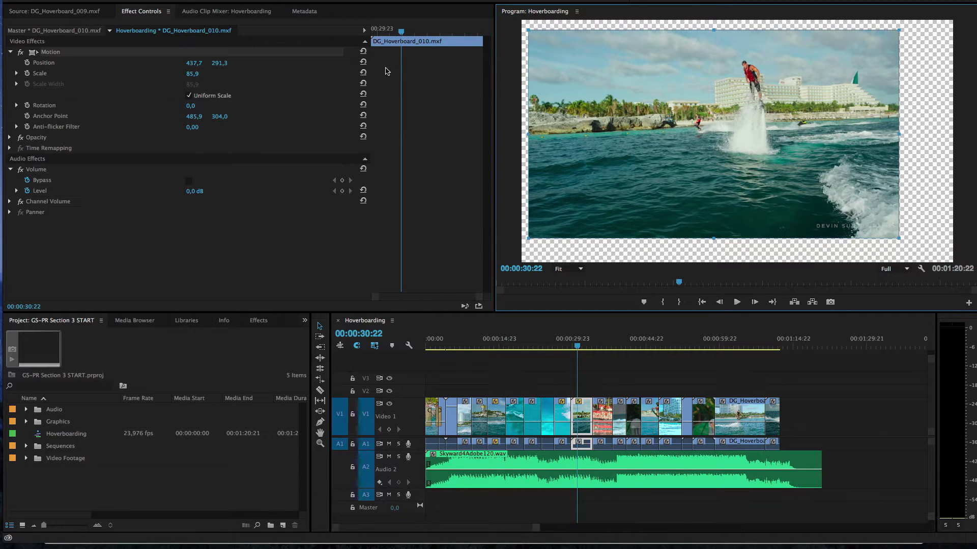
pyautogui.click(365, 52)
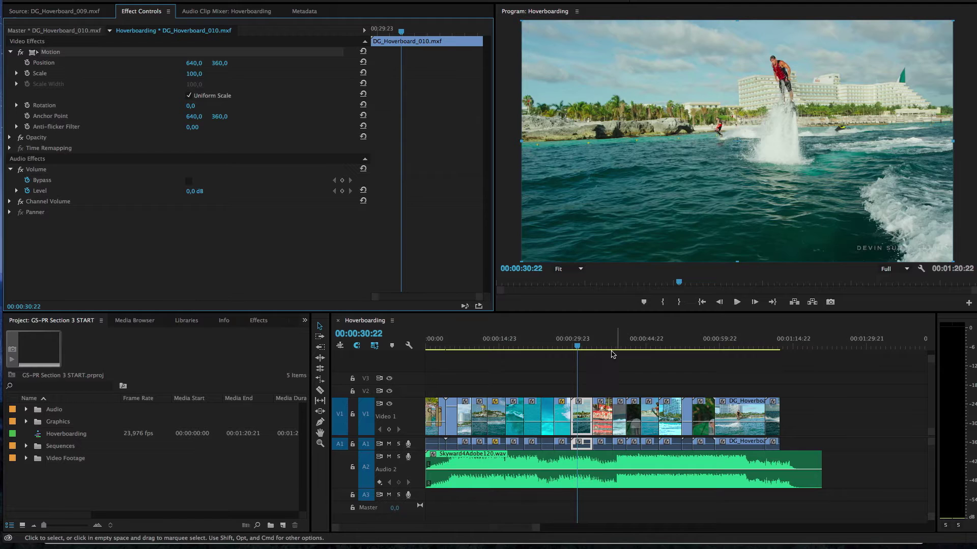
pyautogui.click(704, 282)
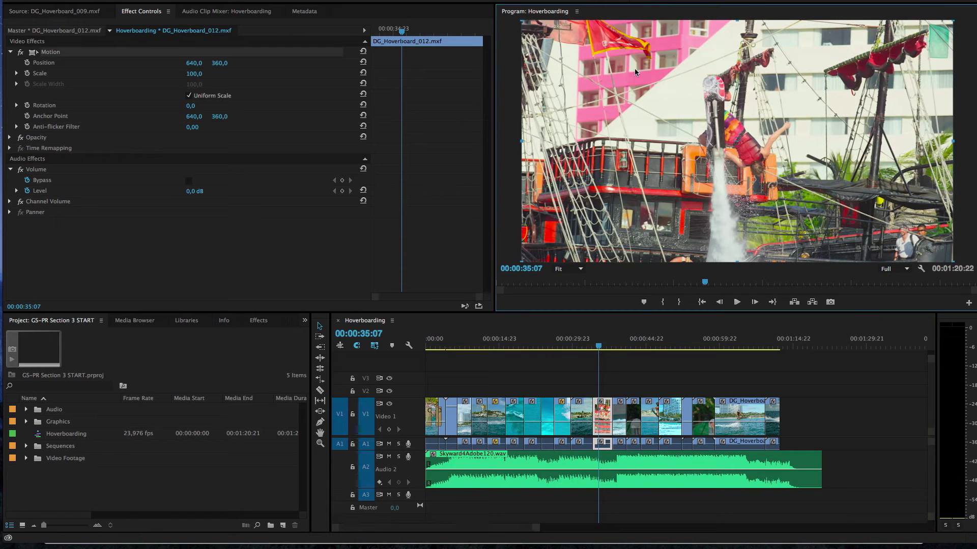
# Shrink and rotate the pirate-ship clip by its corner, reset Motion, and cue 00:00:31:18.
pyautogui.moveTo(523, 23); pyautogui.dragTo(616, 72)
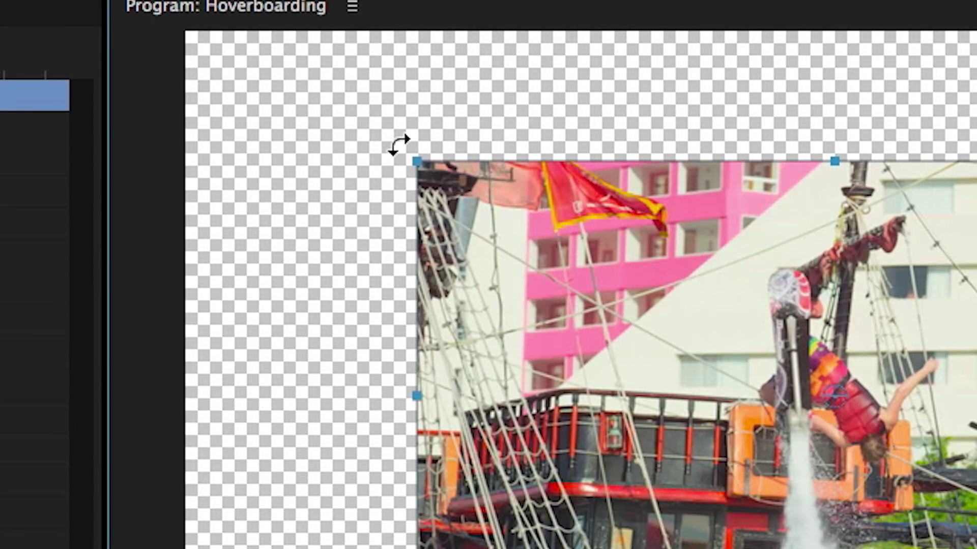
pyautogui.moveTo(399, 142)
pyautogui.mouseDown()
pyautogui.moveTo(341, 133)
pyautogui.moveTo(392, 351)
pyautogui.mouseUp()
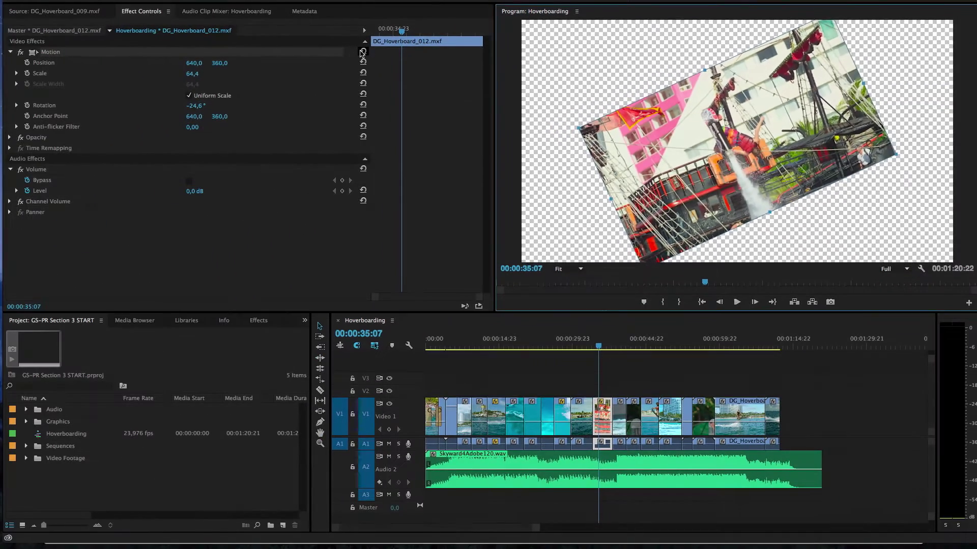
pyautogui.click(362, 51)
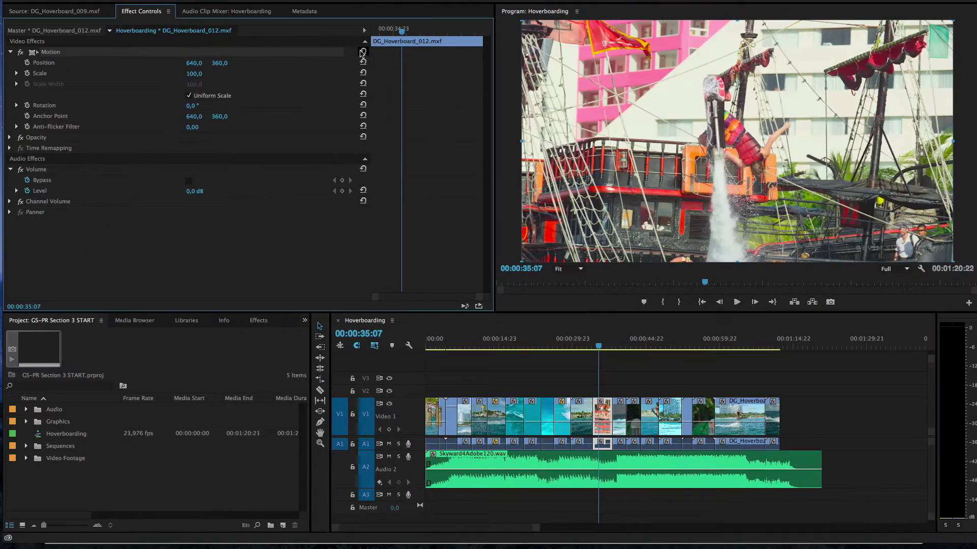
pyautogui.click(581, 339)
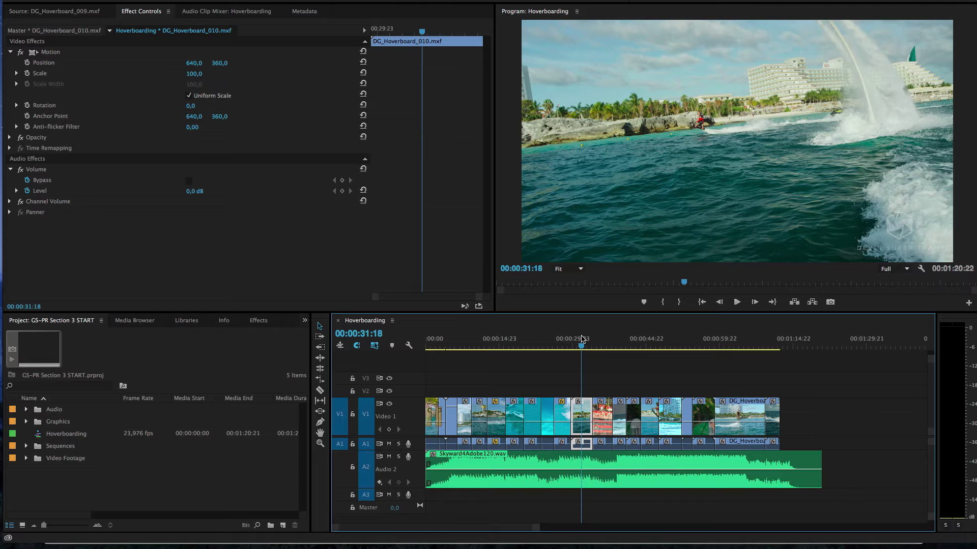
# Preview from 00:00:30:12, then set a starting Scale keyframe on the clip's first frame.
pyautogui.moveTo(582, 339); pyautogui.dragTo(578, 347)
pyautogui.press('space')
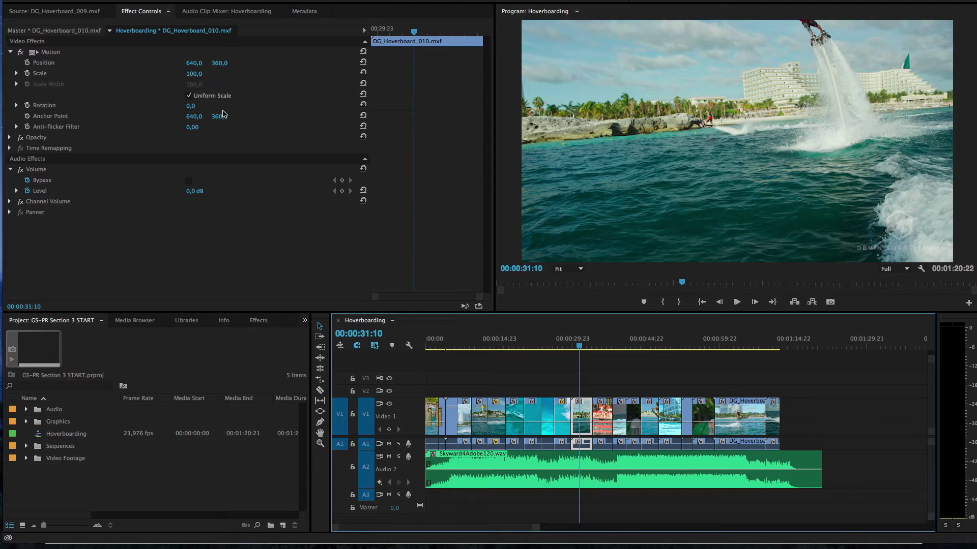
pyautogui.moveTo(413, 33); pyautogui.dragTo(363, 42)
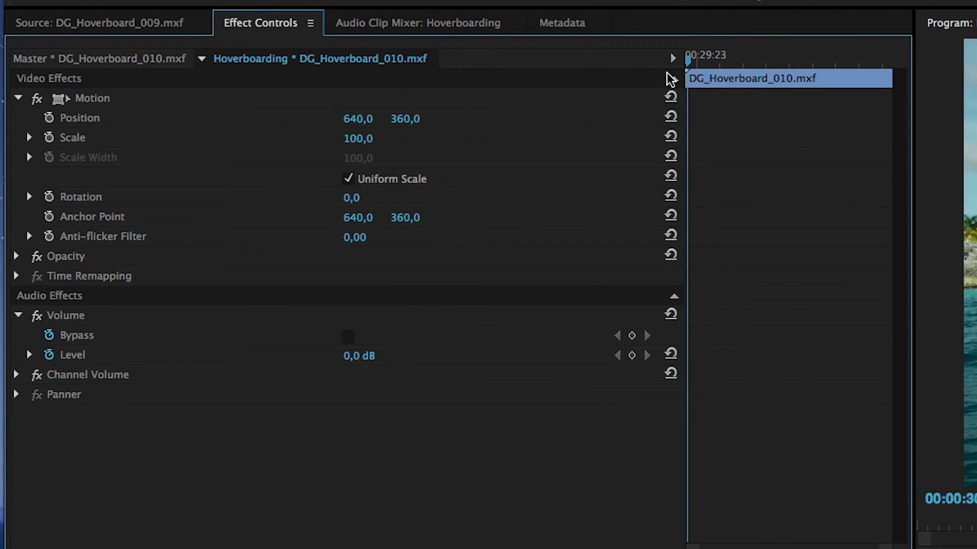
pyautogui.press('Up')
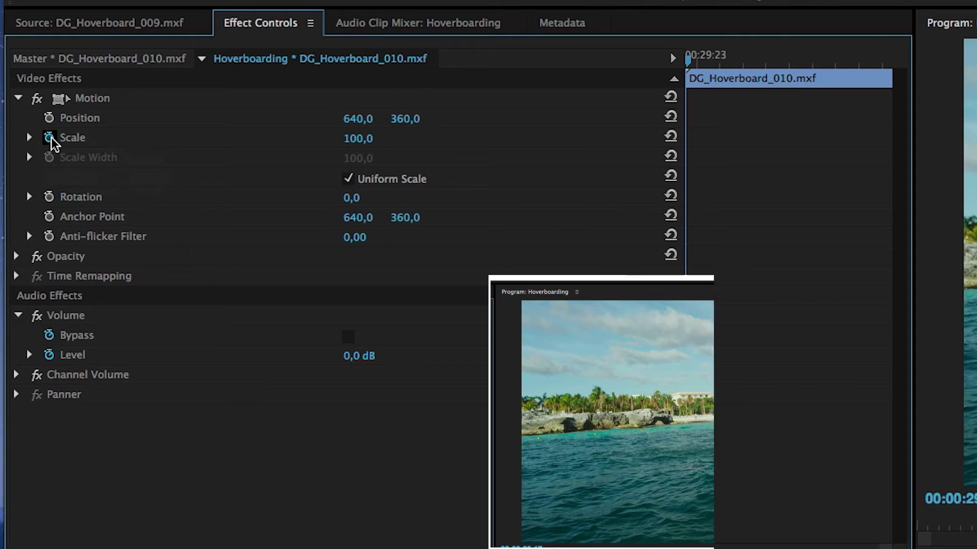
pyautogui.click(51, 138)
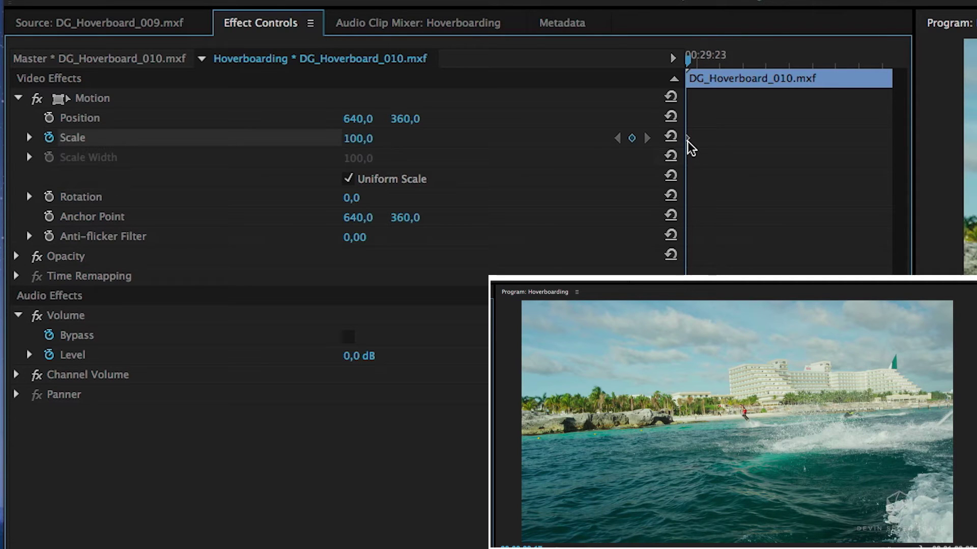
pyautogui.press('-')
pyautogui.press('-')
pyautogui.press('-')
pyautogui.press('=')
pyautogui.press('=')
pyautogui.press('=')
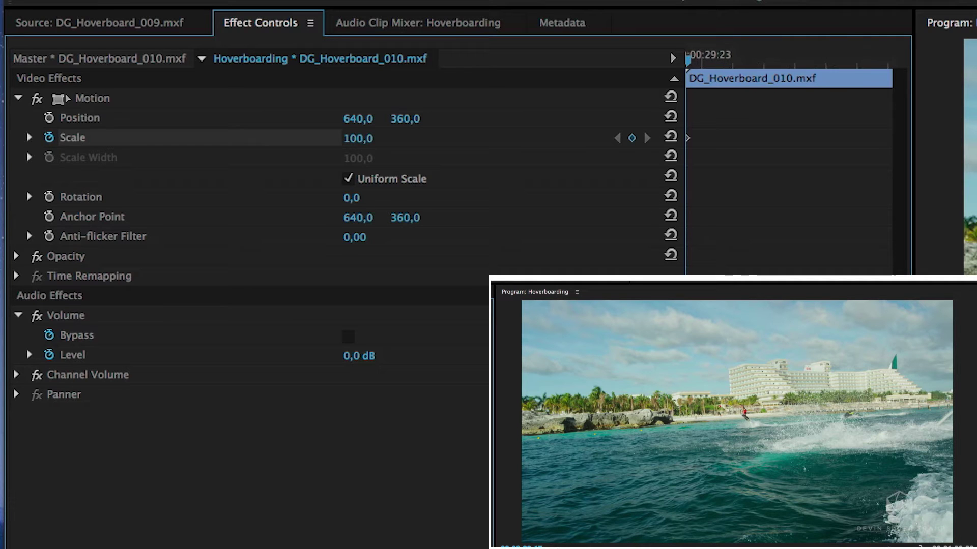
# Add a later Scale keyframe so the shot grows from 19,0 to 100,0, then shift it earlier.
pyautogui.click(719, 113)
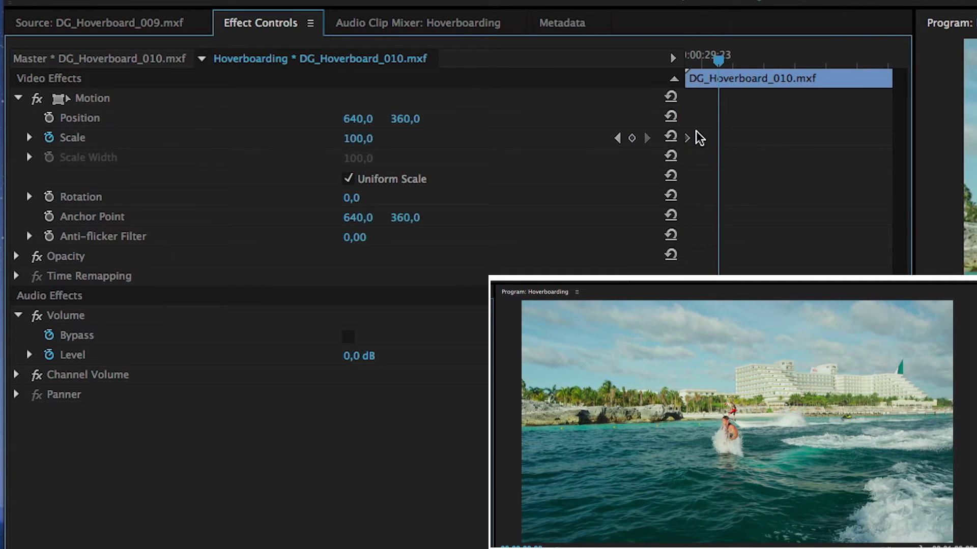
pyautogui.moveTo(718, 61); pyautogui.dragTo(816, 58)
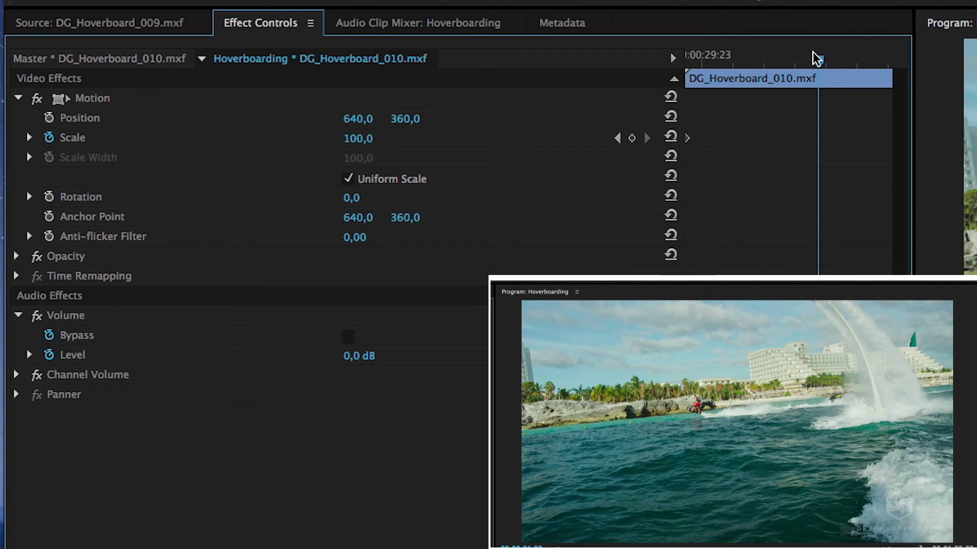
pyautogui.moveTo(351, 137); pyautogui.dragTo(368, 140)
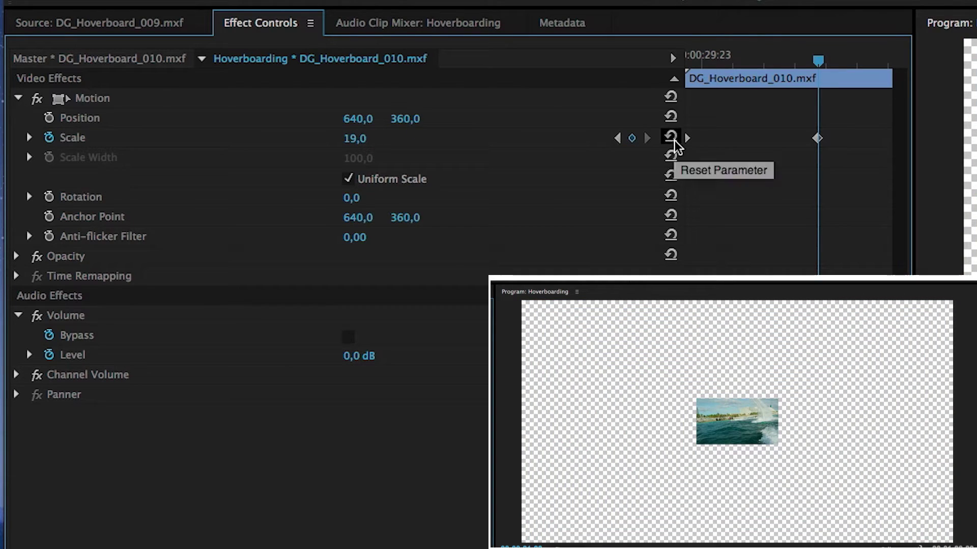
pyautogui.moveTo(817, 138)
pyautogui.mouseDown()
pyautogui.moveTo(774, 138)
pyautogui.moveTo(816, 139)
pyautogui.mouseUp()
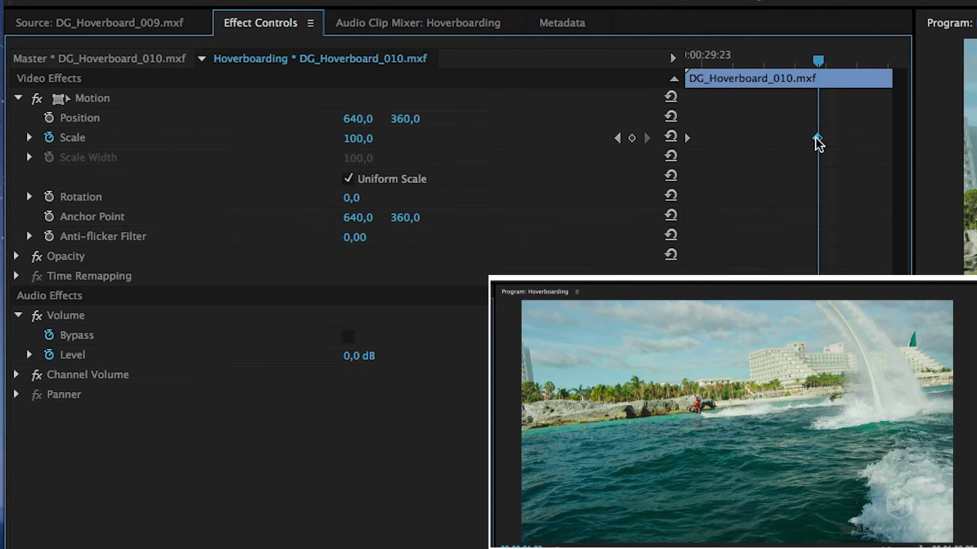
# Play back the Scale zoom from the clip start and stop on the airborne-rider frame.
pyautogui.moveTo(744, 93); pyautogui.dragTo(665, 81)
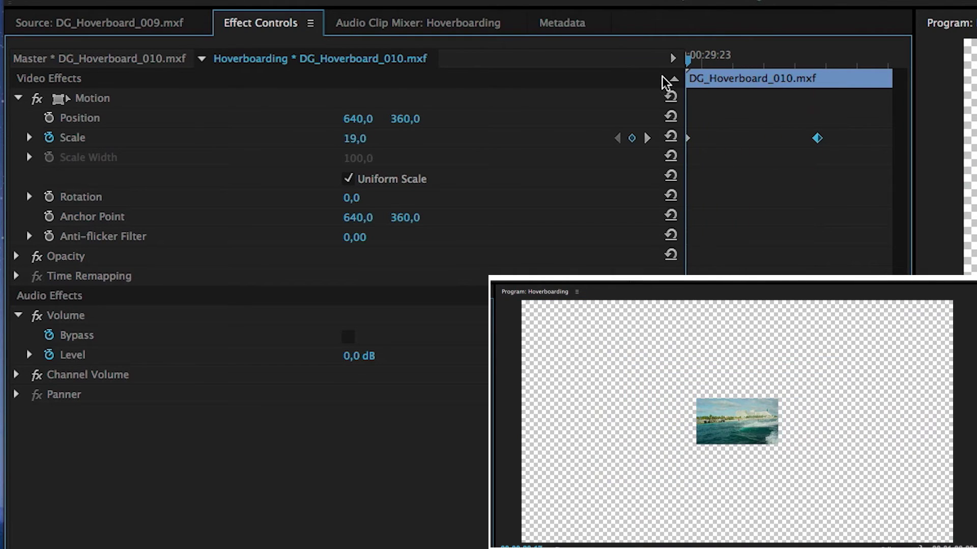
pyautogui.press('space')
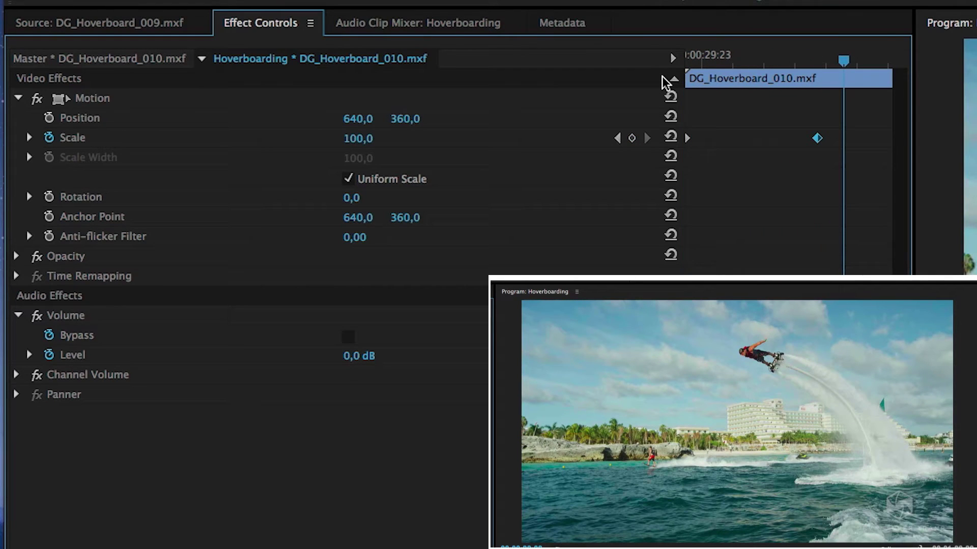
pyautogui.moveTo(722, 90); pyautogui.dragTo(645, 80)
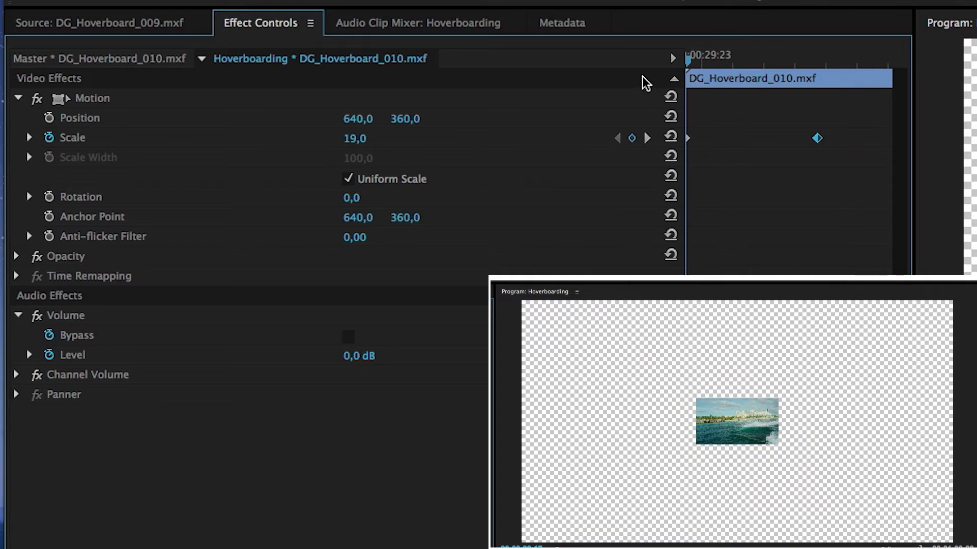
pyautogui.press('space')
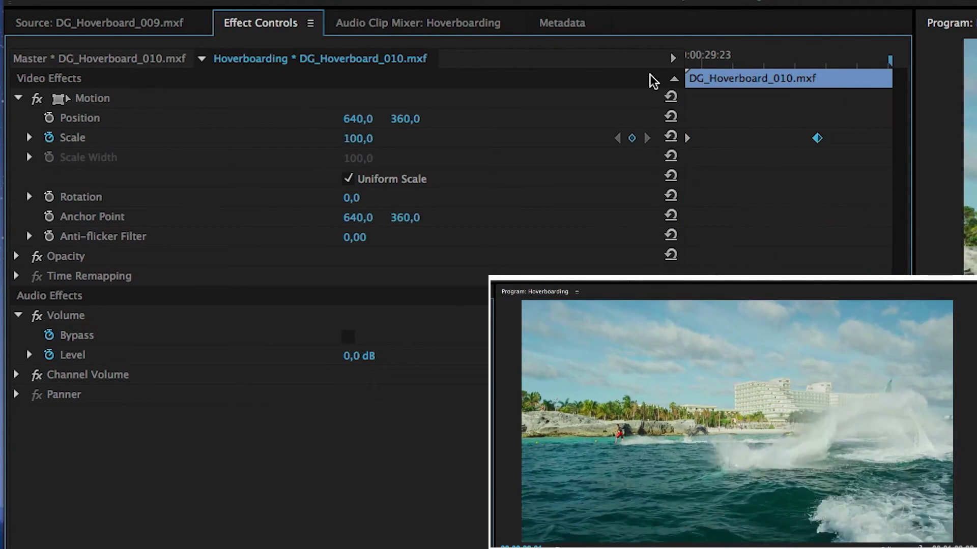
pyautogui.press('space')
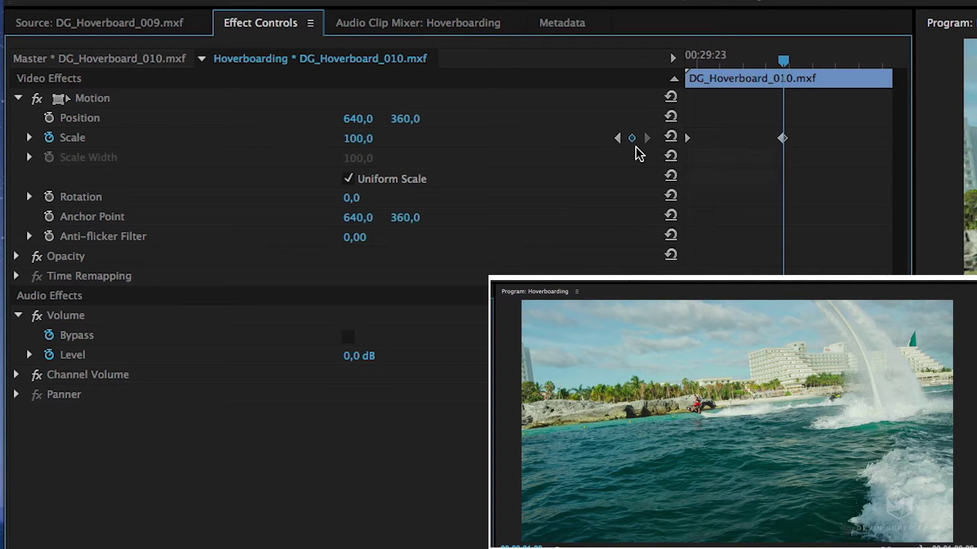
pyautogui.click(796, 60)
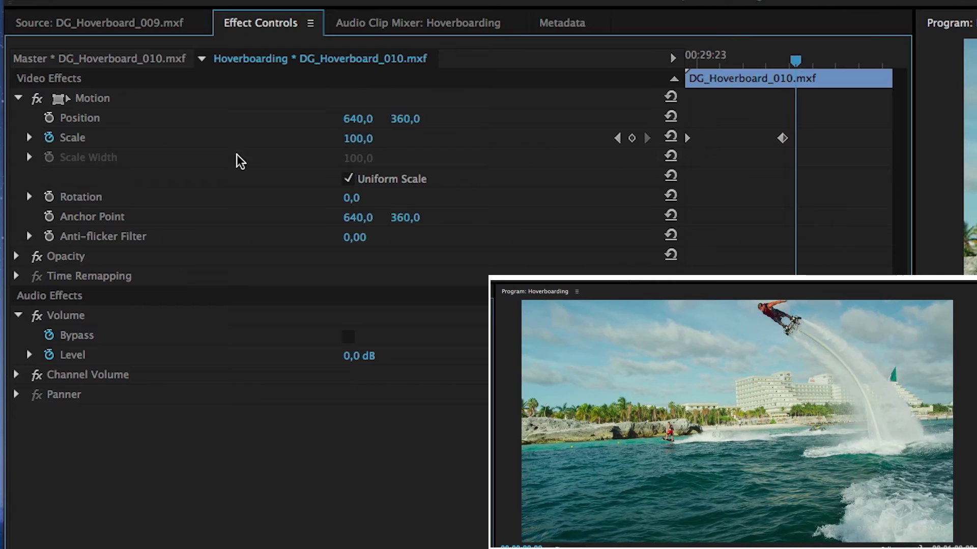
# Turn off the Scale stopwatch and confirm deleting its keyframes, leaving Scale at 100,0.
pyautogui.click(49, 139)
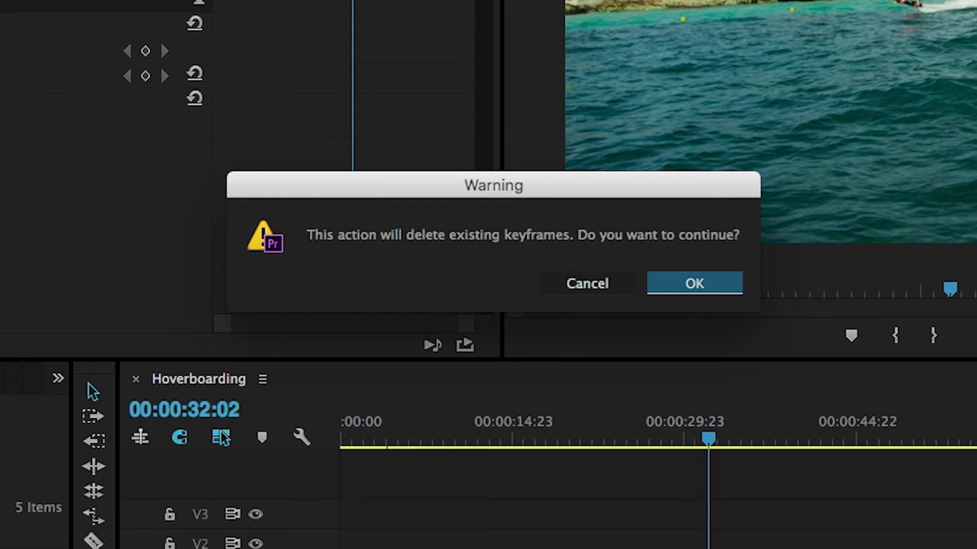
pyautogui.click(705, 285)
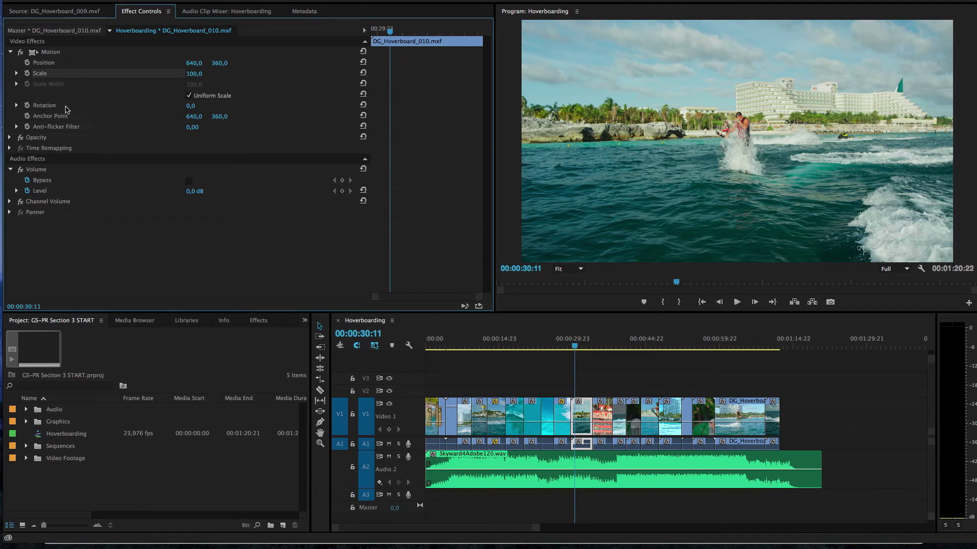
# Set Scale to 63,0 and keyframe Rotation from 0,0° to 5x0,0° at a later frame.
pyautogui.moveTo(188, 76); pyautogui.dragTo(199, 74)
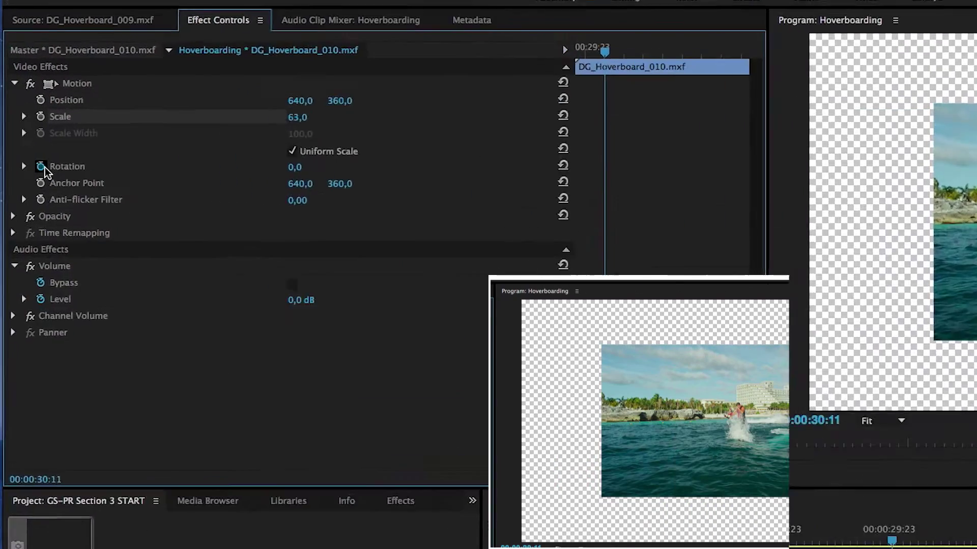
pyautogui.click(27, 105)
pyautogui.moveTo(390, 32); pyautogui.dragTo(433, 33)
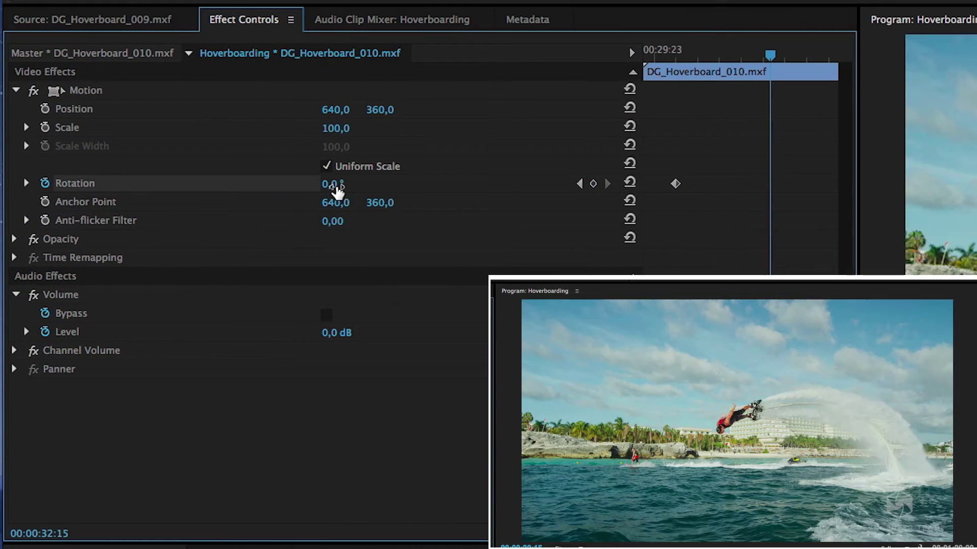
pyautogui.moveTo(338, 189); pyautogui.dragTo(517, 190)
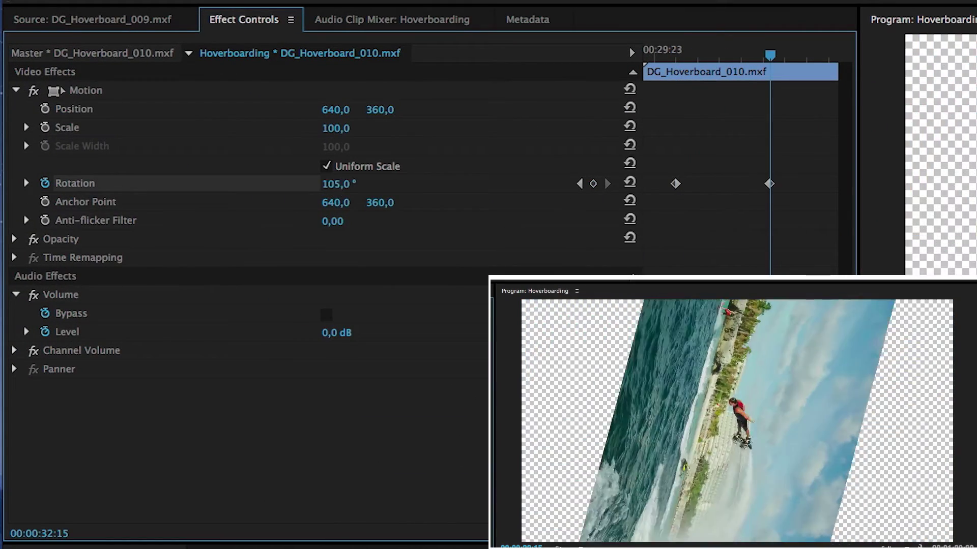
pyautogui.moveTo(338, 184); pyautogui.dragTo(356, 184)
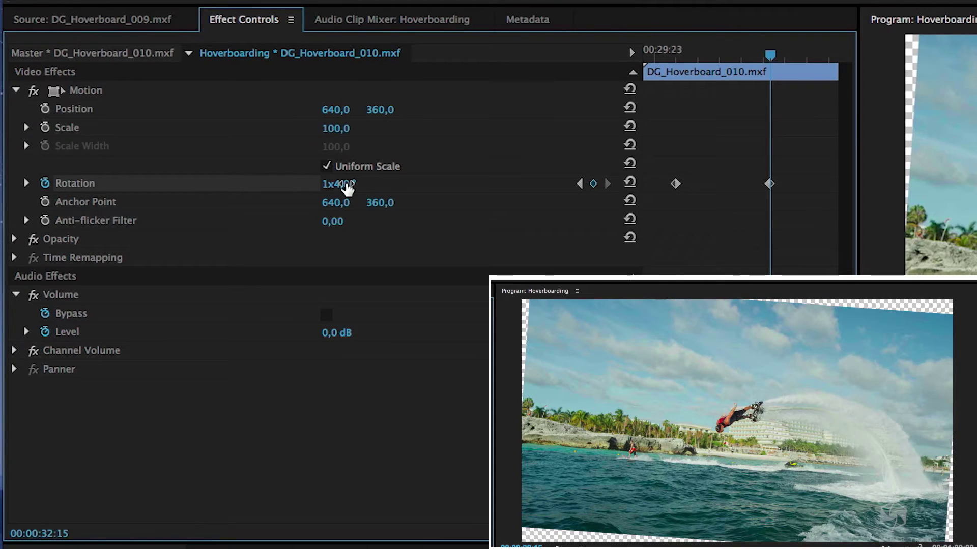
pyautogui.click(334, 187)
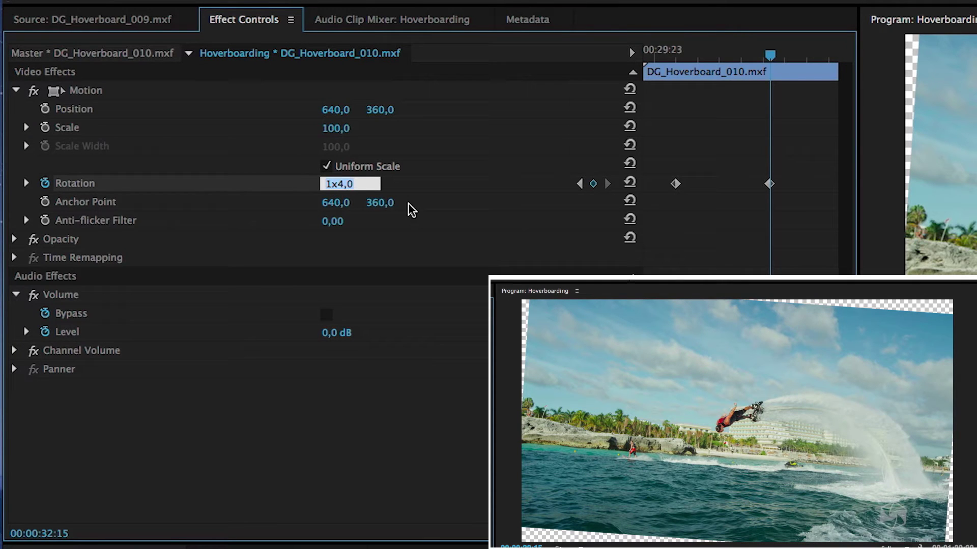
pyautogui.write('5x')
pyautogui.press('Return')
# Play back the spinning clip and move the end Rotation keyframe later.
pyautogui.click(657, 53)
pyautogui.press('space')
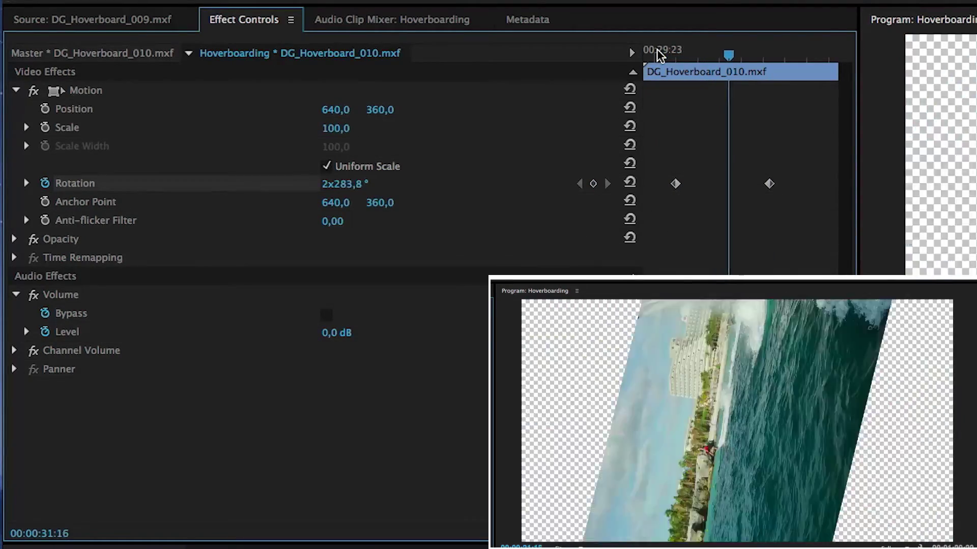
pyautogui.click(674, 52)
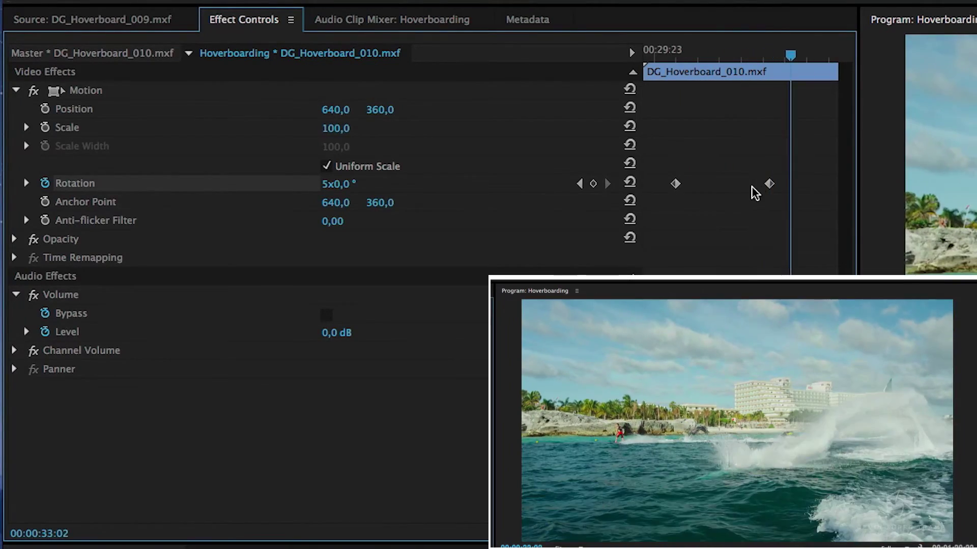
pyautogui.moveTo(769, 184); pyautogui.dragTo(789, 183)
pyautogui.click(676, 51)
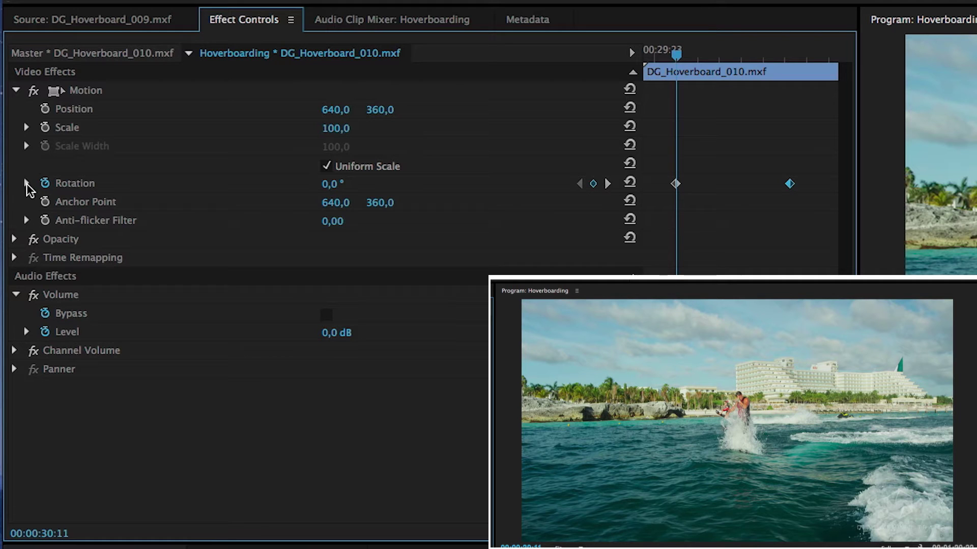
# Reveal the Rotation value and velocity graphs, then scrub to preview the spin around 31:06–31:13.
pyautogui.click(24, 182)
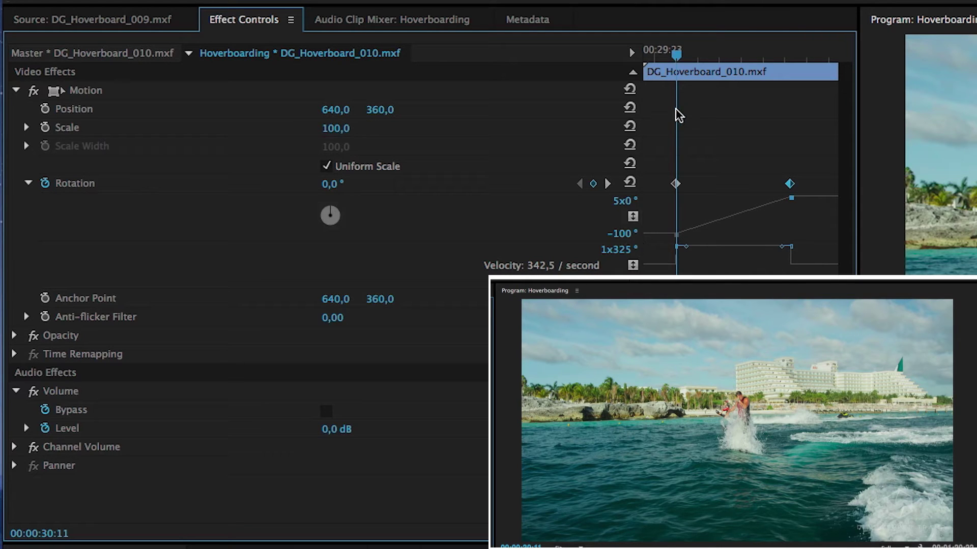
pyautogui.moveTo(676, 53); pyautogui.dragTo(686, 55)
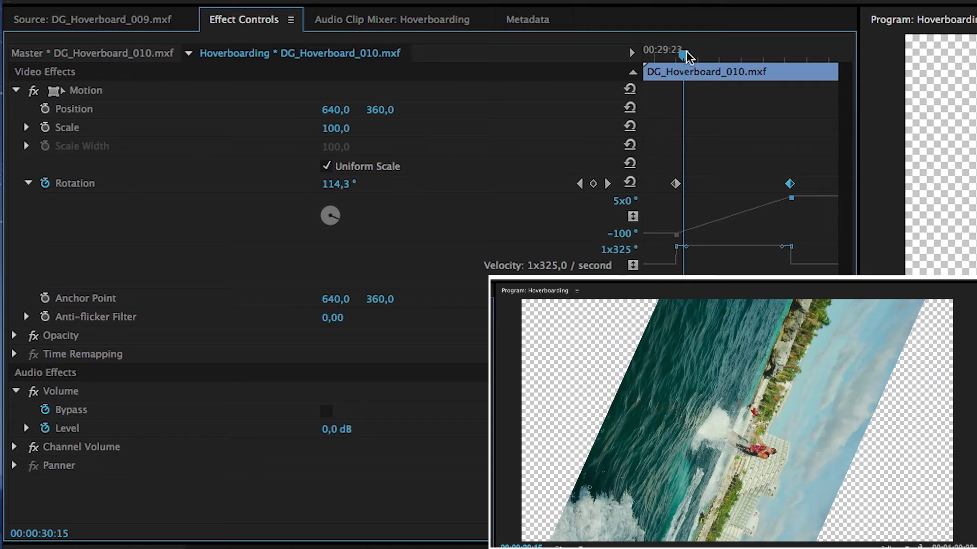
pyautogui.moveTo(685, 54); pyautogui.dragTo(703, 56)
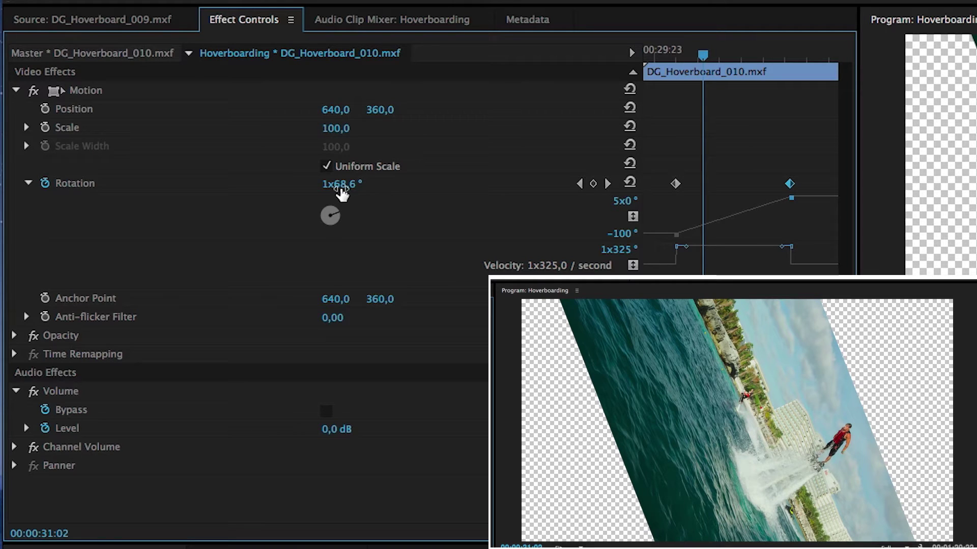
pyautogui.click(711, 55)
pyautogui.moveTo(721, 56)
pyautogui.mouseDown()
pyautogui.moveTo(766, 56)
pyautogui.moveTo(668, 55)
pyautogui.mouseUp()
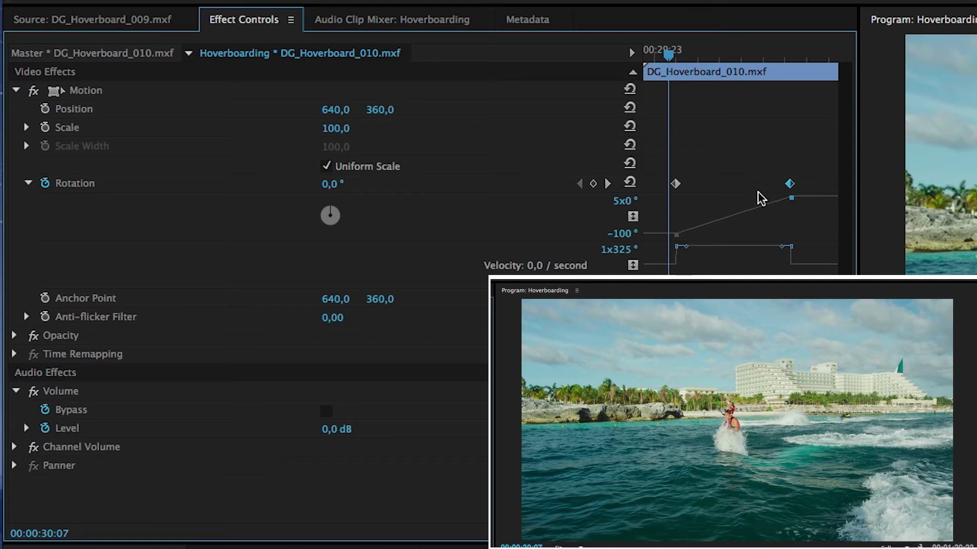
# Make the first Rotation keyframe Bezier and ease the spin out of it.
pyautogui.rightClick(677, 185)
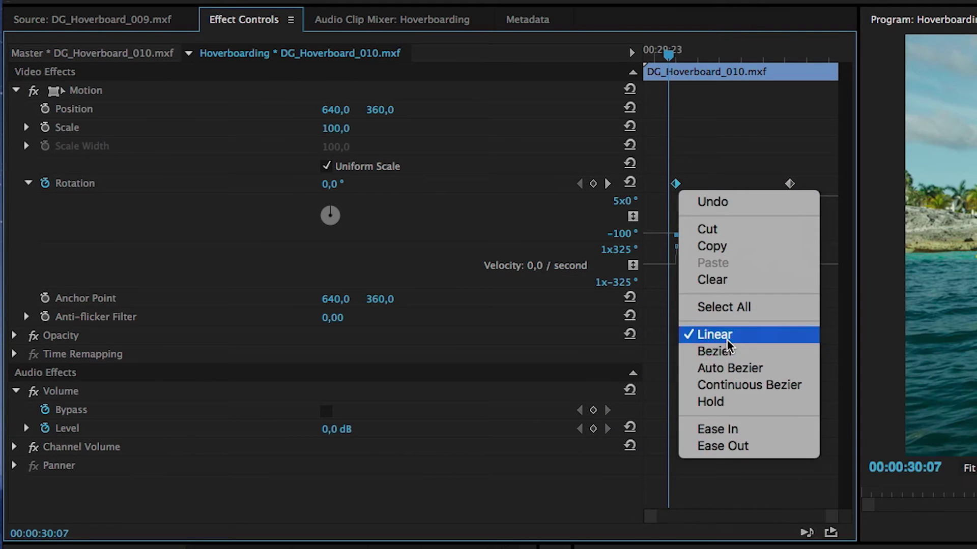
pyautogui.click(732, 353)
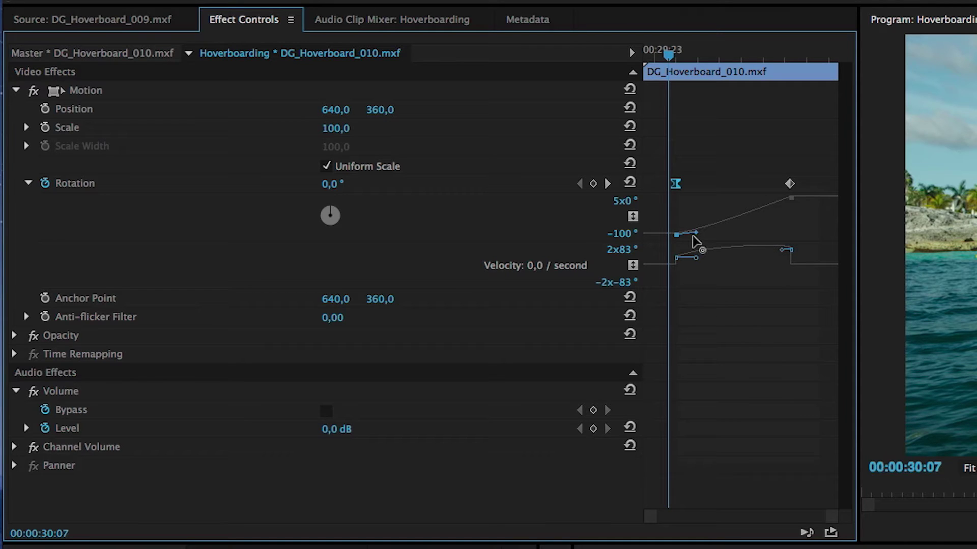
pyautogui.moveTo(695, 233); pyautogui.dragTo(702, 233)
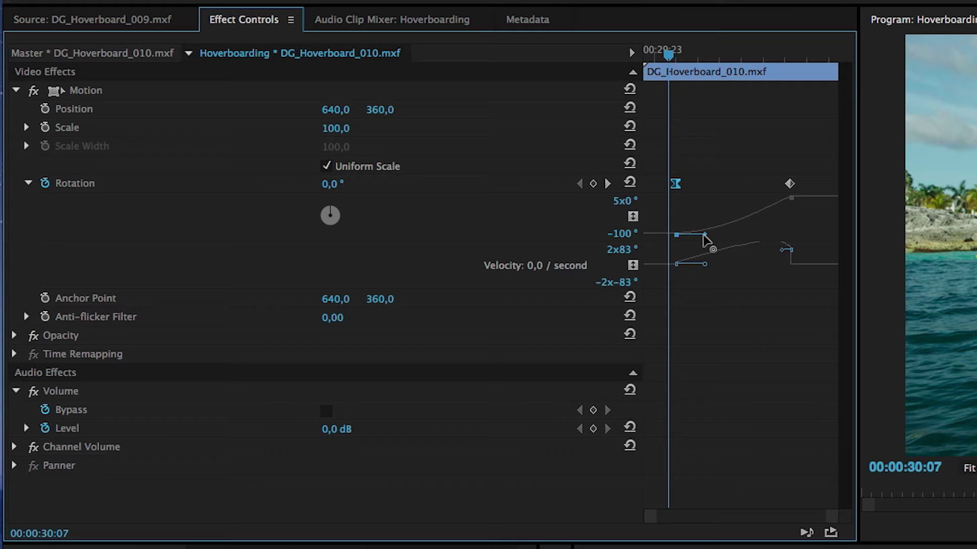
# Make the second Rotation keyframe Bezier, ease into it, and shift the single velocity peak later.
pyautogui.rightClick(789, 186)
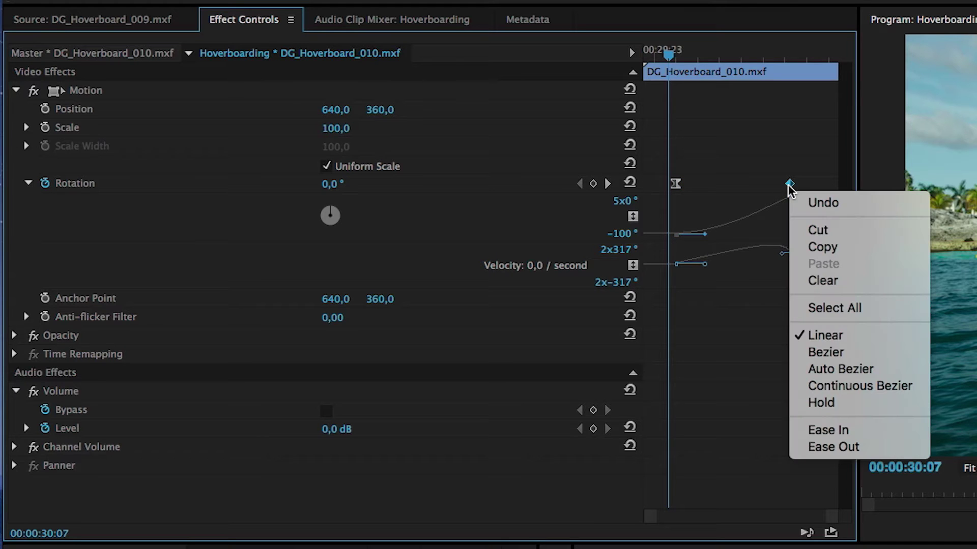
pyautogui.click(817, 352)
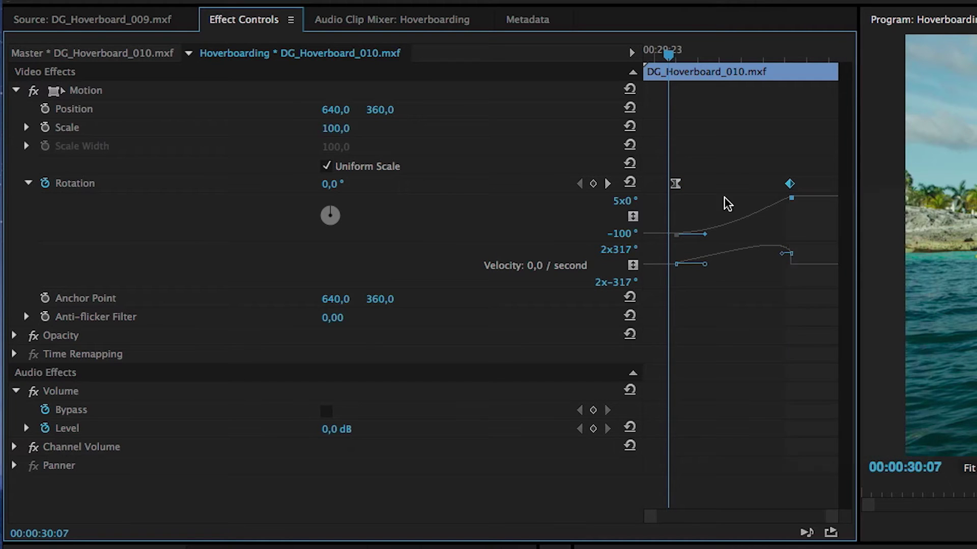
pyautogui.moveTo(782, 198); pyautogui.dragTo(754, 201)
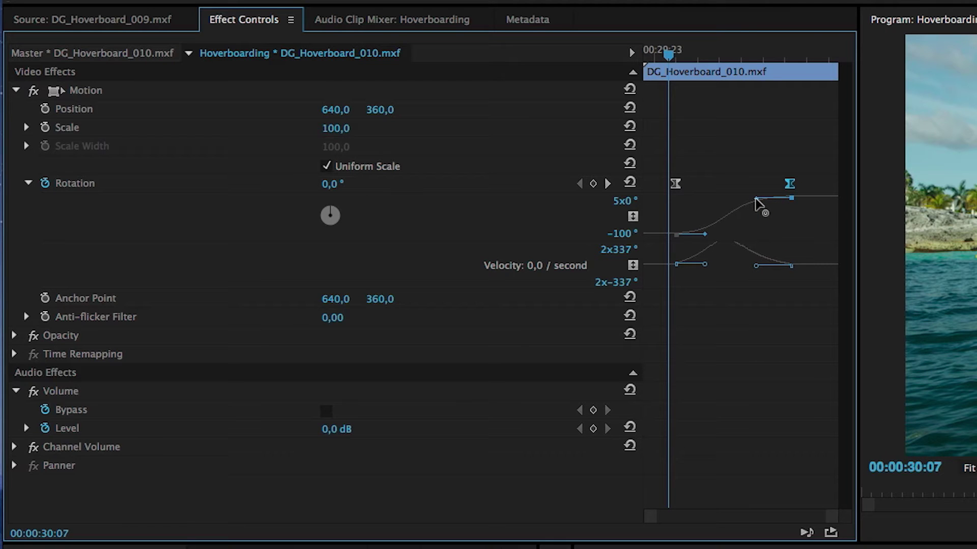
pyautogui.moveTo(756, 204); pyautogui.dragTo(756, 199)
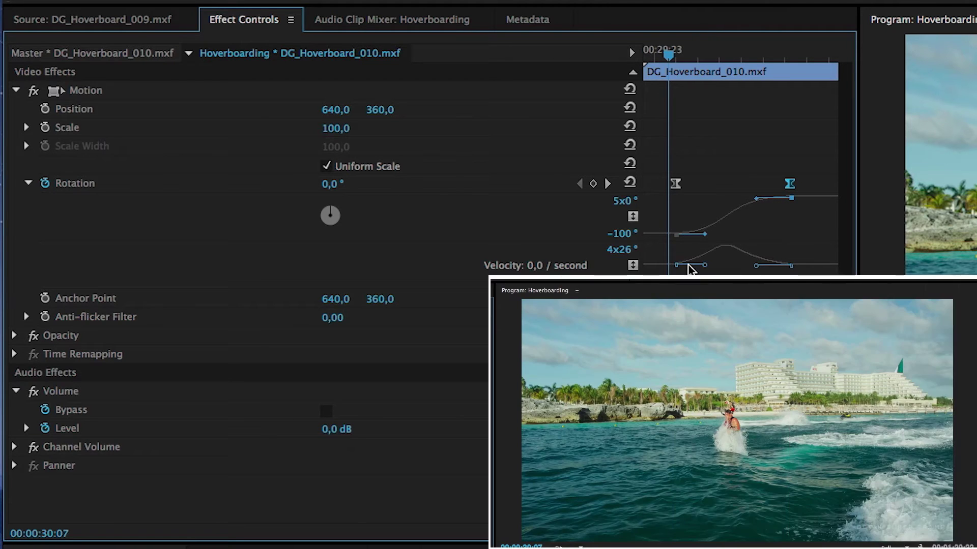
pyautogui.moveTo(705, 266); pyautogui.dragTo(710, 265)
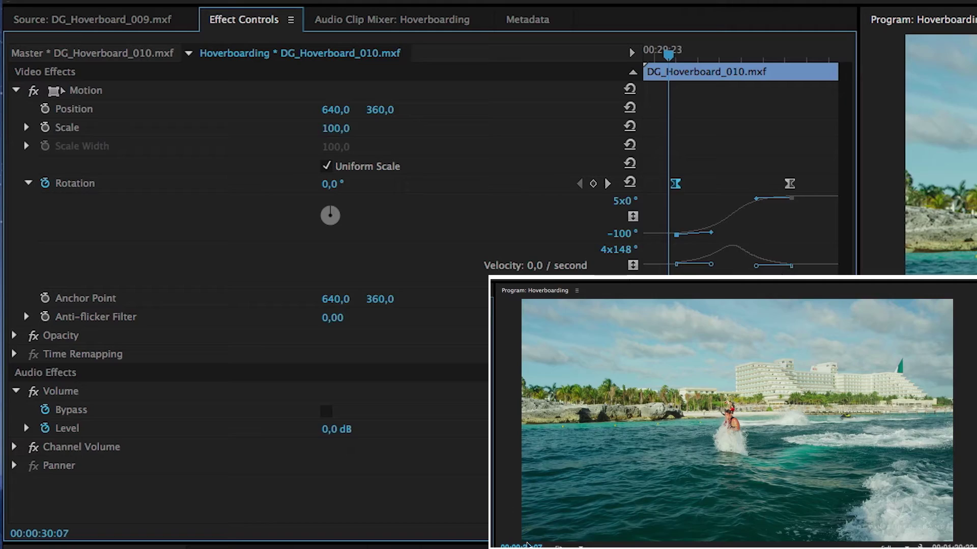
# Play back the spin, then lengthen the ease-out and sharpen the ease-in handles.
pyautogui.press('space')
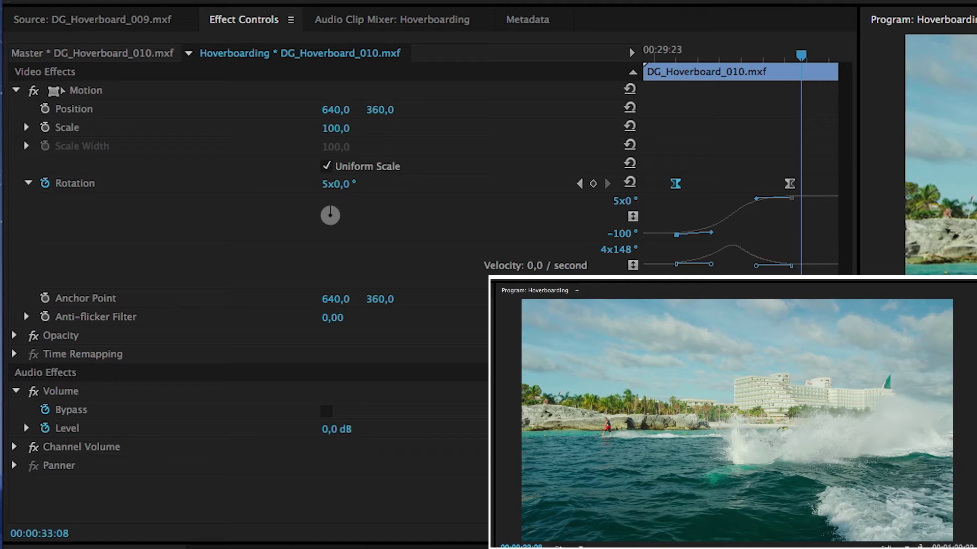
pyautogui.moveTo(711, 264); pyautogui.dragTo(726, 267)
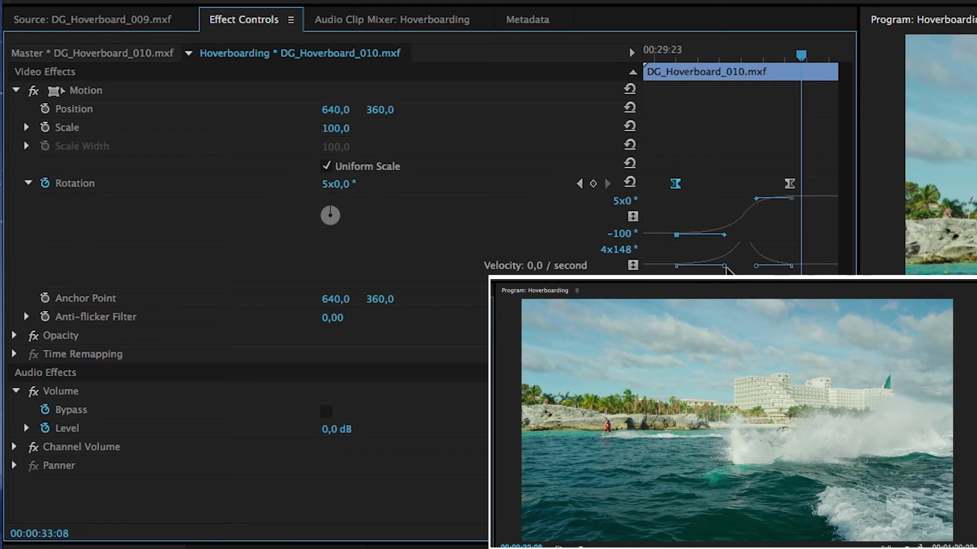
pyautogui.moveTo(756, 266); pyautogui.dragTo(746, 266)
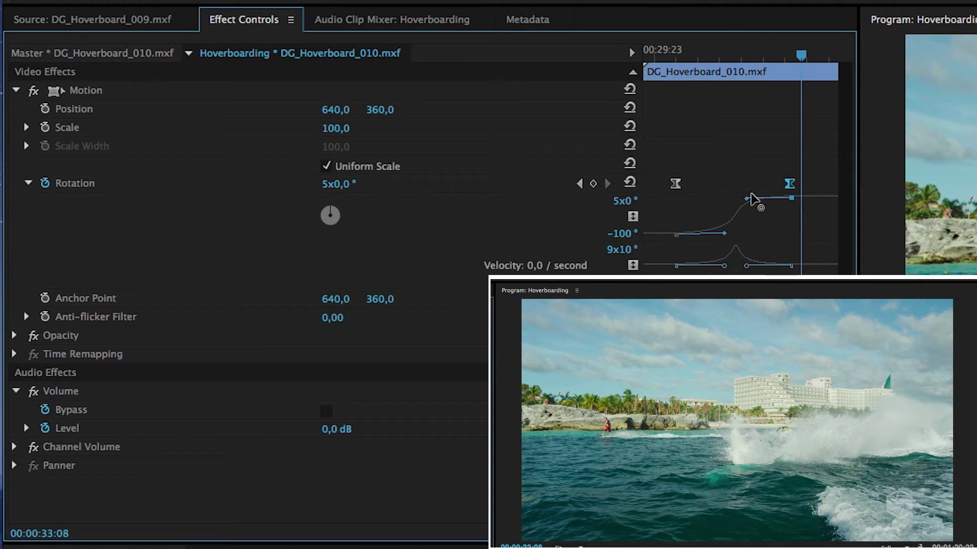
# Set the last Rotation keyframe to 3 full turns, then reset the Motion effect.
pyautogui.click(579, 184)
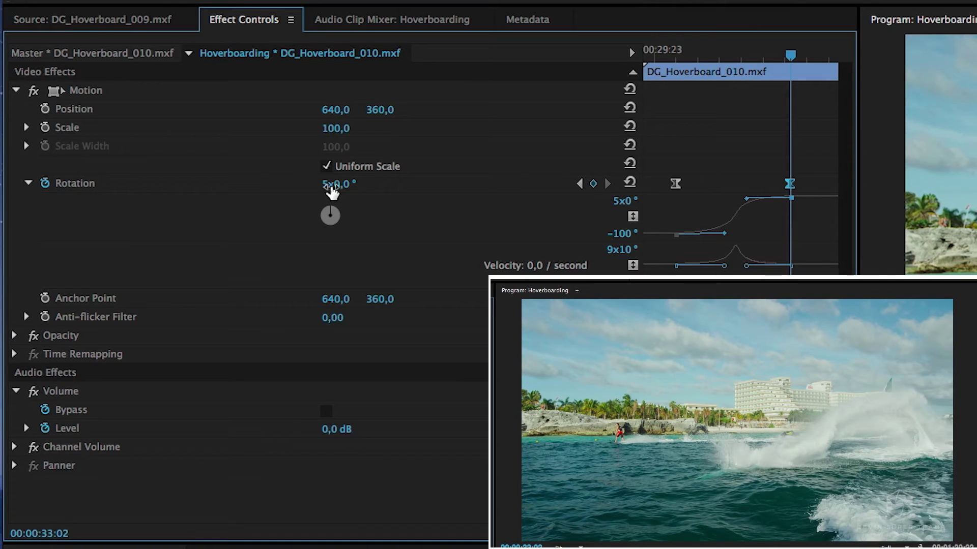
pyautogui.click(336, 185)
pyautogui.write('3')
pyautogui.press('Return')
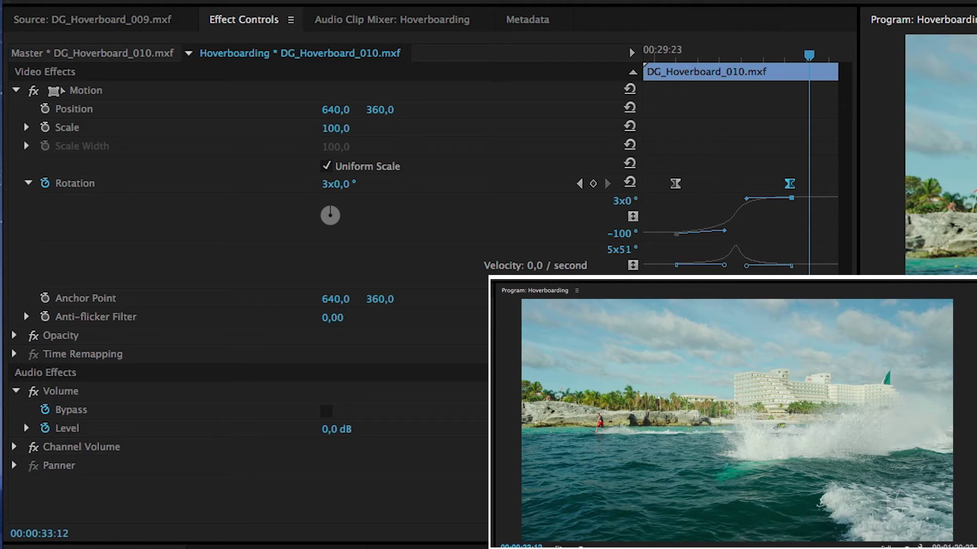
pyautogui.click(630, 90)
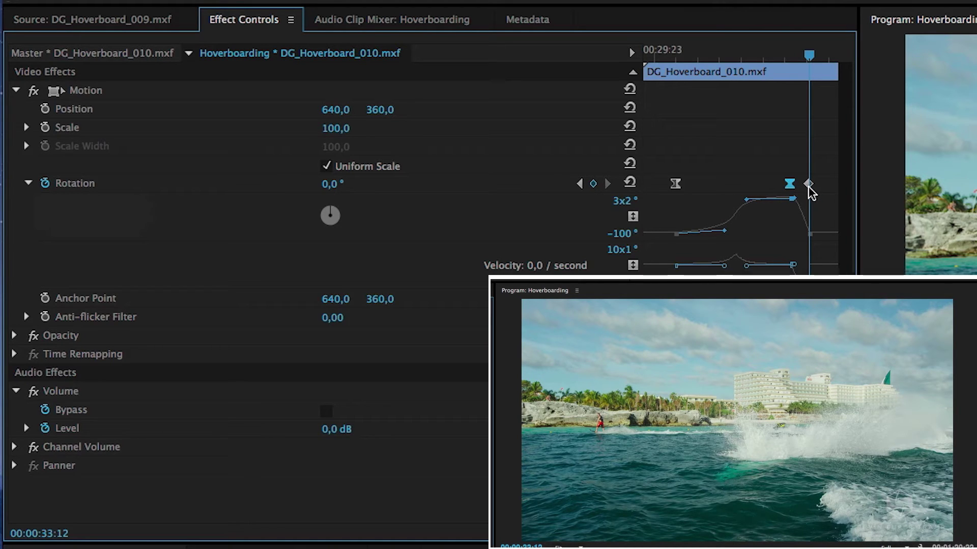
# Delete the Rotation keyframes, collapse Motion, and expand Opacity showing 100% with Normal blend.
pyautogui.click(45, 185)
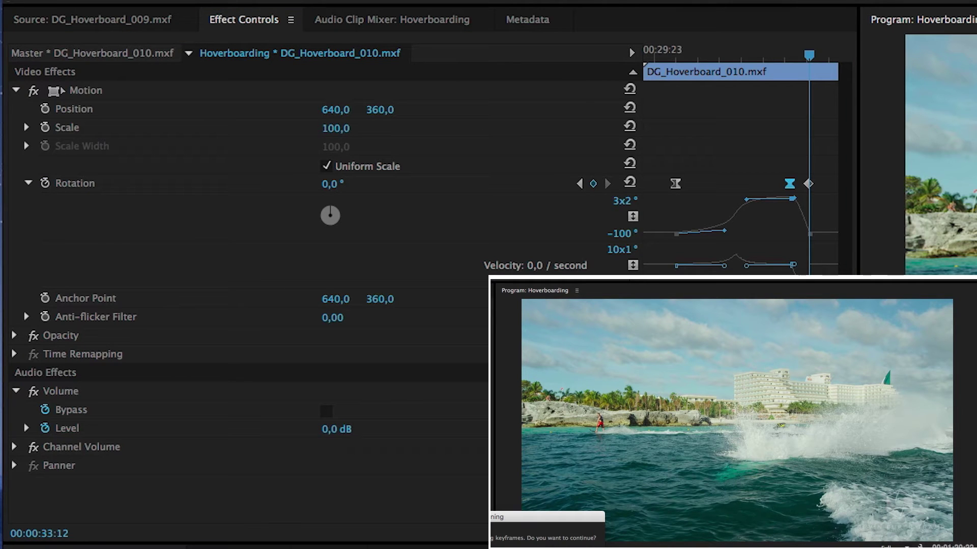
pyautogui.press('Return')
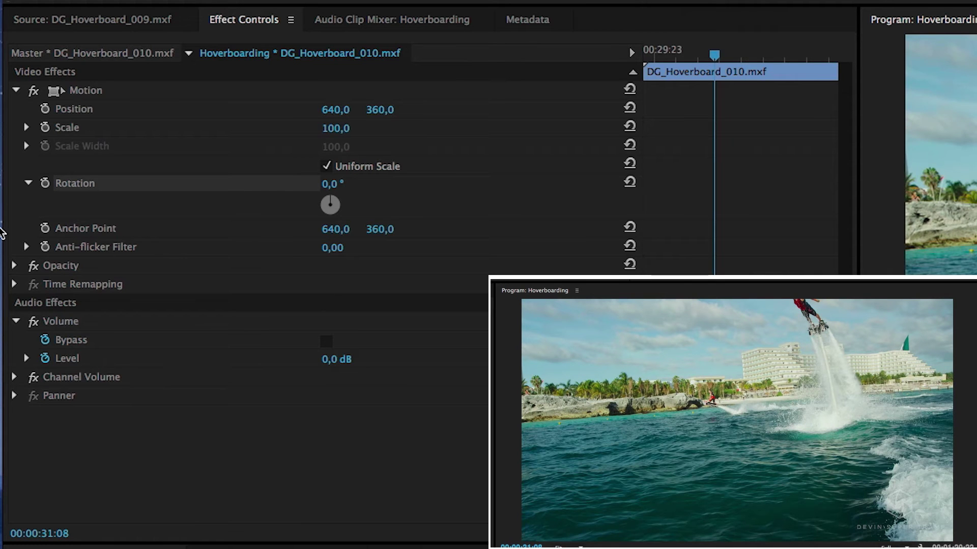
pyautogui.click(16, 90)
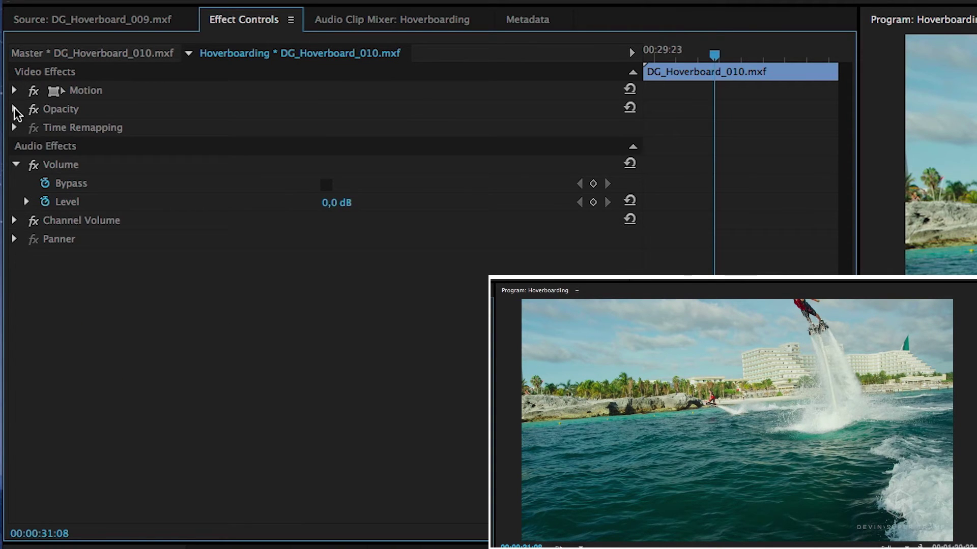
pyautogui.click(13, 109)
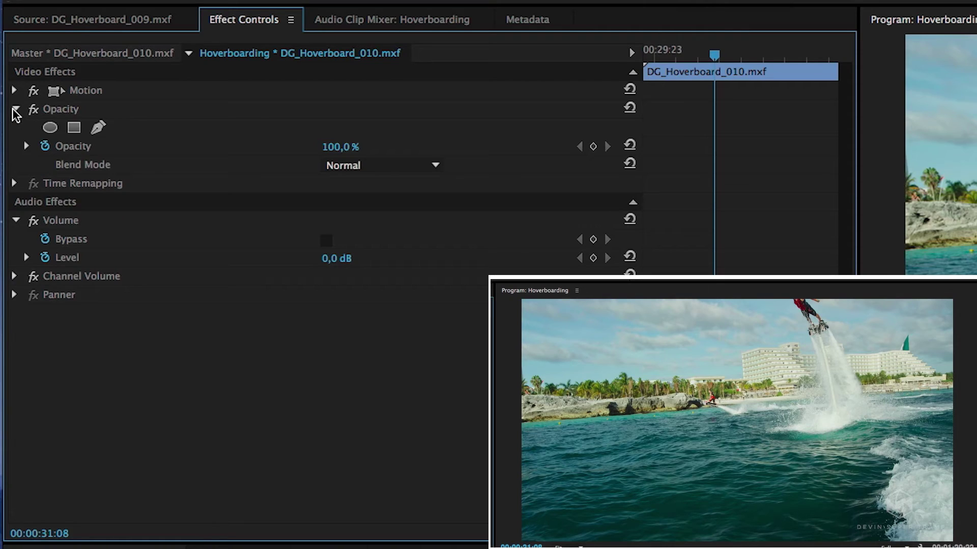
# Test an Opacity keyframe, turn off the Program transparency grid, and restore Opacity to 100%.
pyautogui.click(676, 55)
pyautogui.moveTo(676, 54)
pyautogui.mouseDown()
pyautogui.moveTo(692, 55)
pyautogui.moveTo(679, 73)
pyautogui.mouseUp()
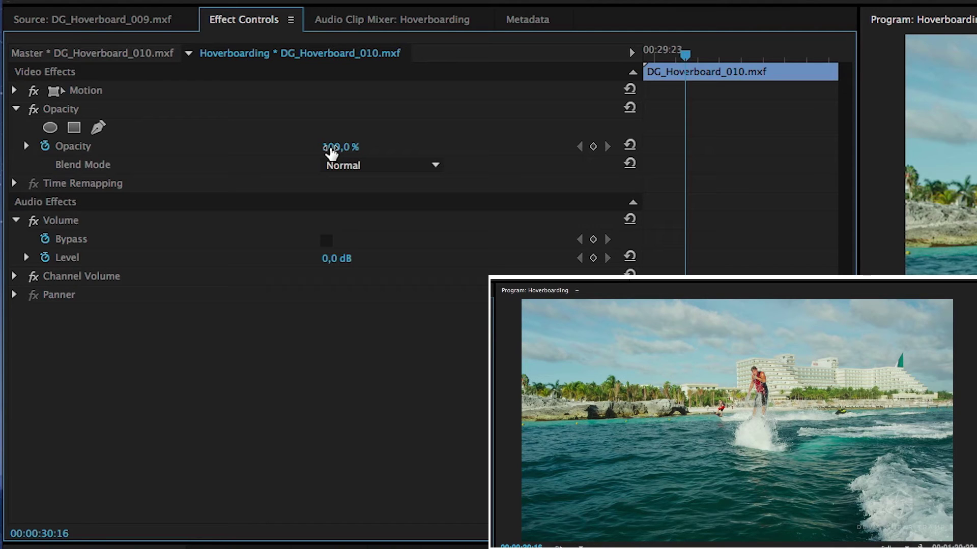
pyautogui.moveTo(331, 151)
pyautogui.mouseDown()
pyautogui.moveTo(295, 147)
pyautogui.moveTo(357, 146)
pyautogui.mouseUp()
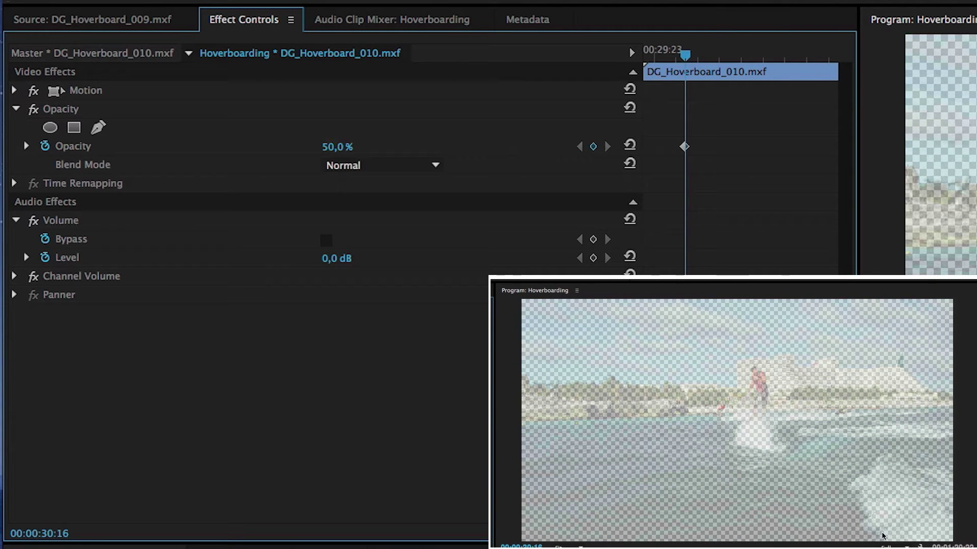
pyautogui.click(921, 546)
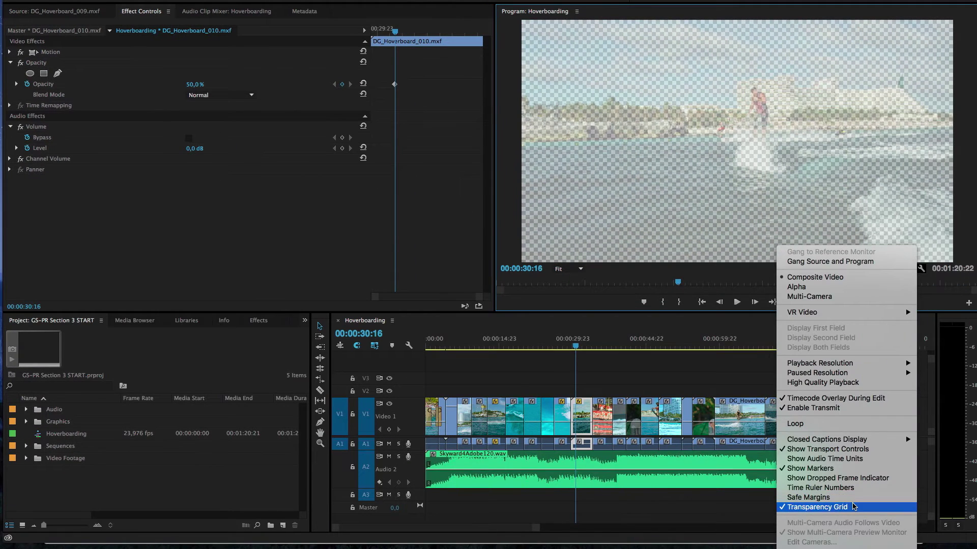
pyautogui.click(854, 507)
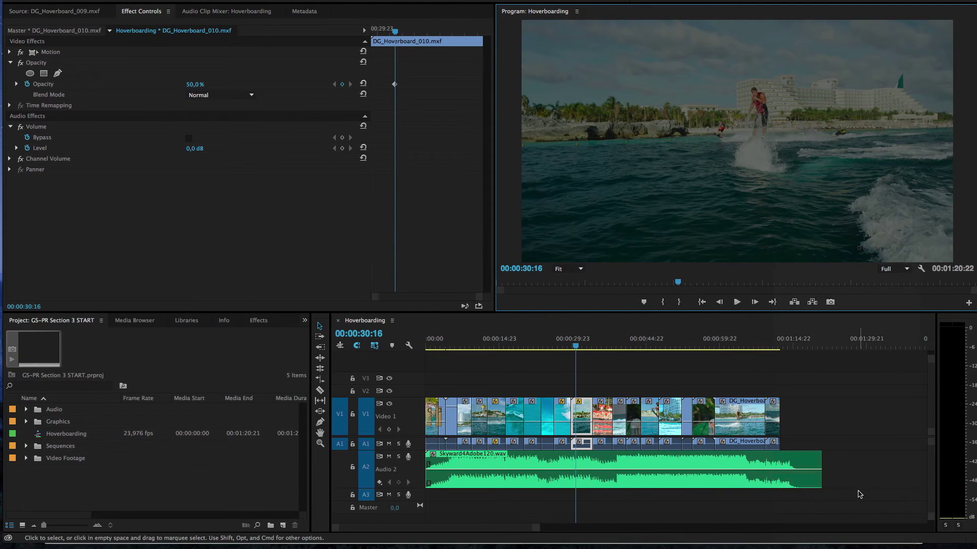
pyautogui.moveTo(195, 85); pyautogui.dragTo(214, 85)
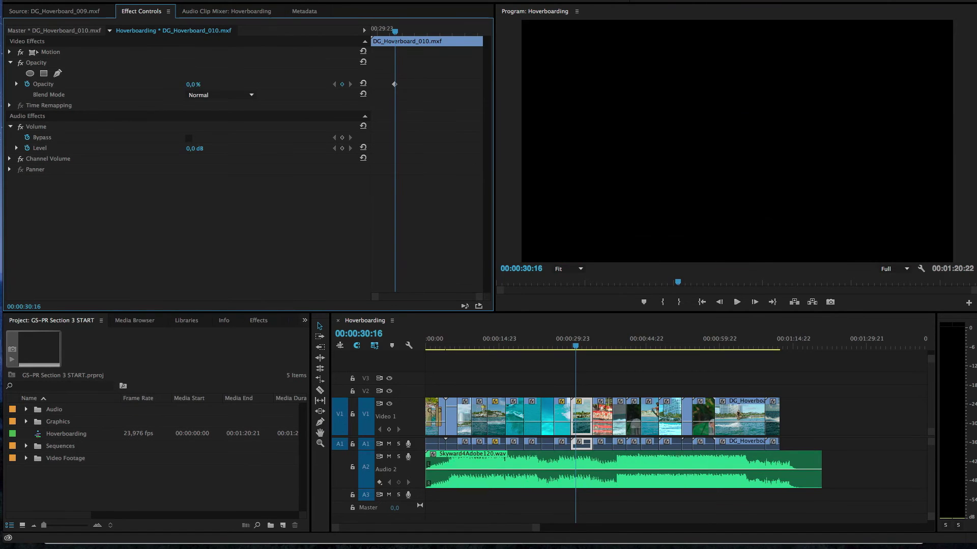
# Move the V1 clip onto V2 and keyframe Opacity at 35:16, ending at 52%.
pyautogui.click(813, 519)
pyautogui.moveTo(588, 416)
pyautogui.mouseDown()
pyautogui.moveTo(593, 390)
pyautogui.moveTo(610, 389)
pyautogui.mouseUp()
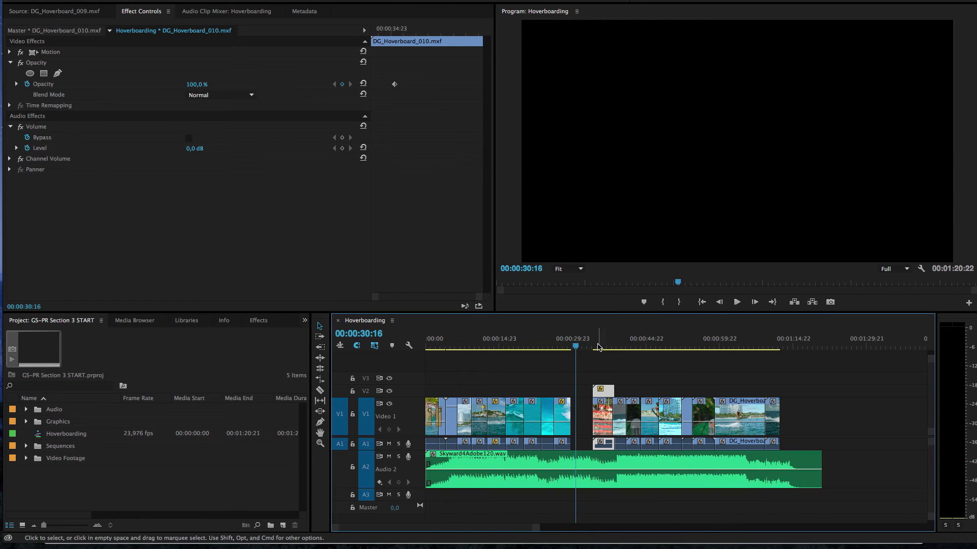
pyautogui.click(599, 347)
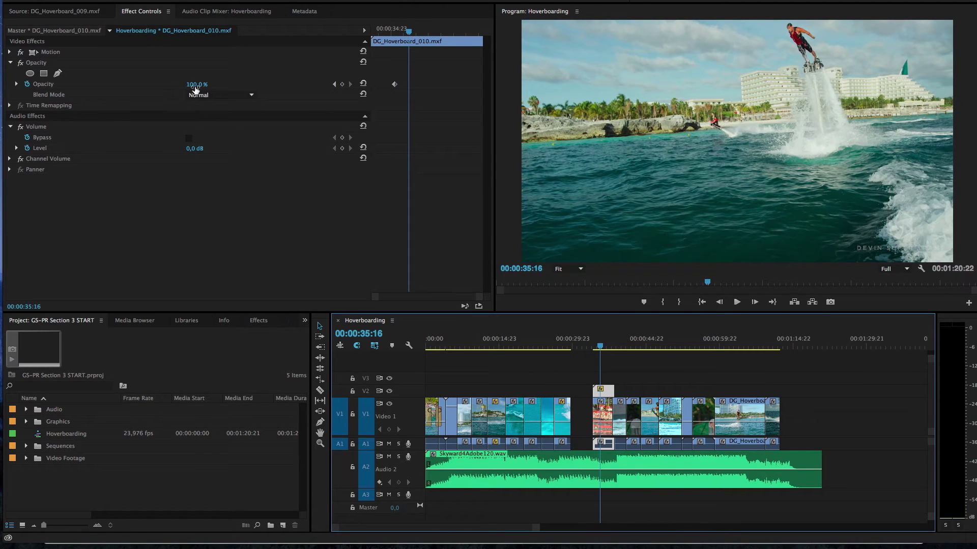
pyautogui.moveTo(196, 89); pyautogui.dragTo(127, 90)
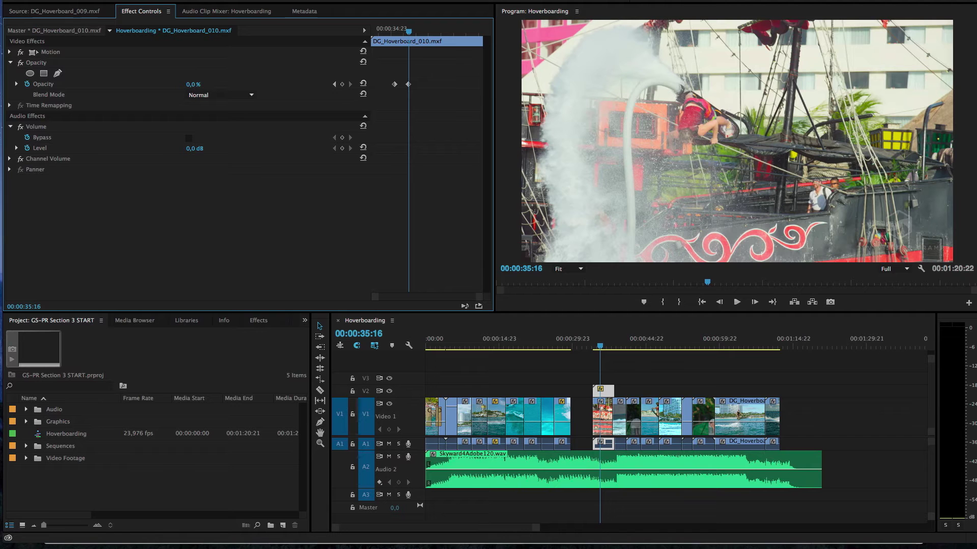
pyautogui.moveTo(194, 84); pyautogui.dragTo(264, 84)
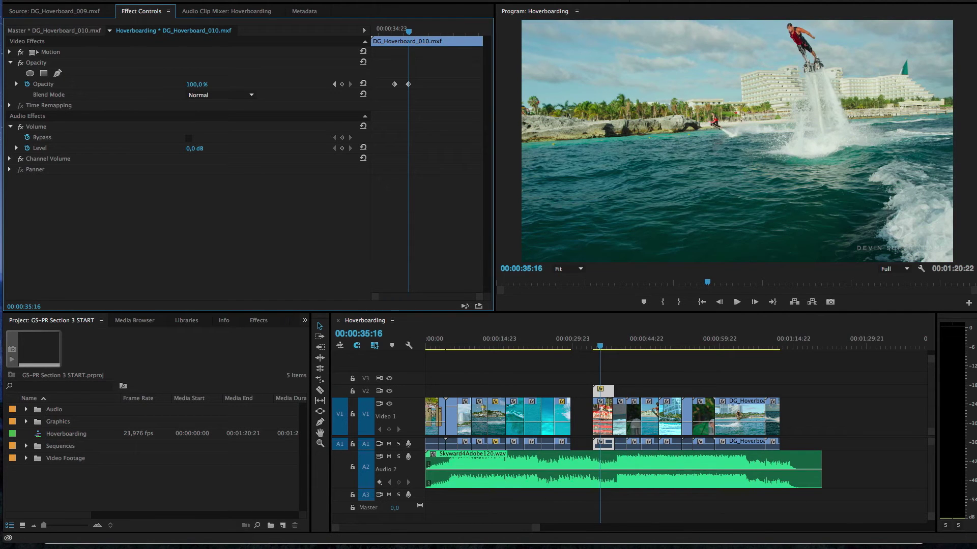
pyautogui.moveTo(196, 84); pyautogui.dragTo(167, 84)
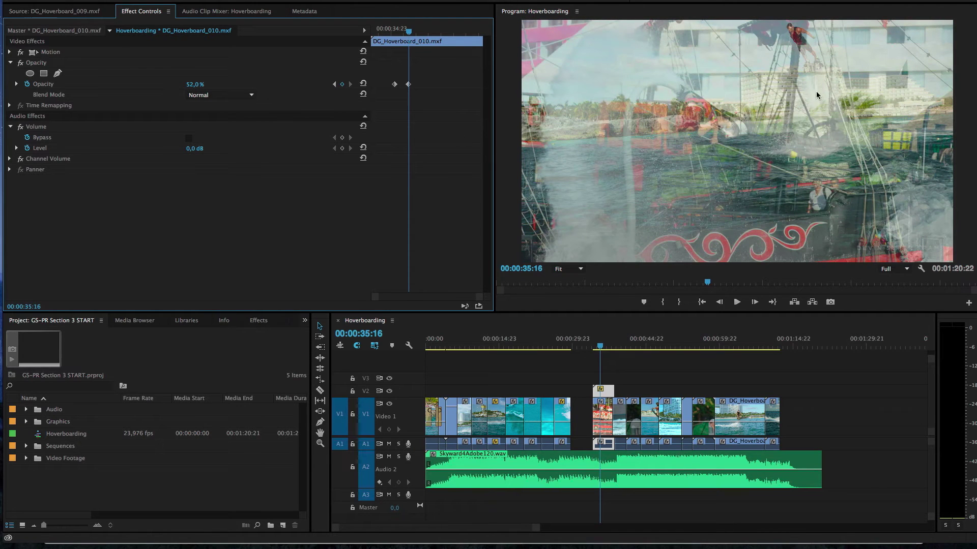
# Shift the V2 clip about five seconds earlier, keeping the Normal blend mode.
pyautogui.click(585, 342)
pyautogui.moveTo(604, 390)
pyautogui.mouseDown()
pyautogui.moveTo(581, 391)
pyautogui.moveTo(586, 407)
pyautogui.mouseUp()
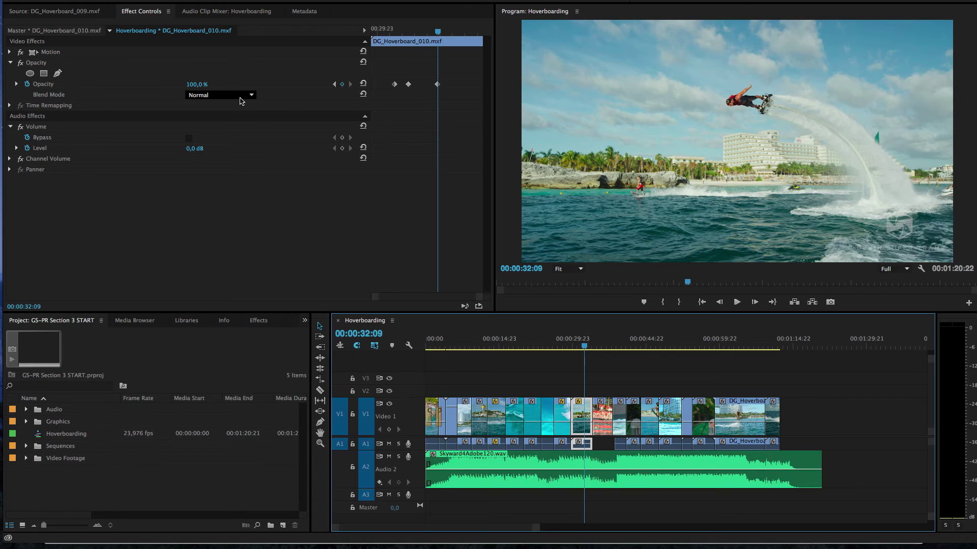
pyautogui.click(242, 97)
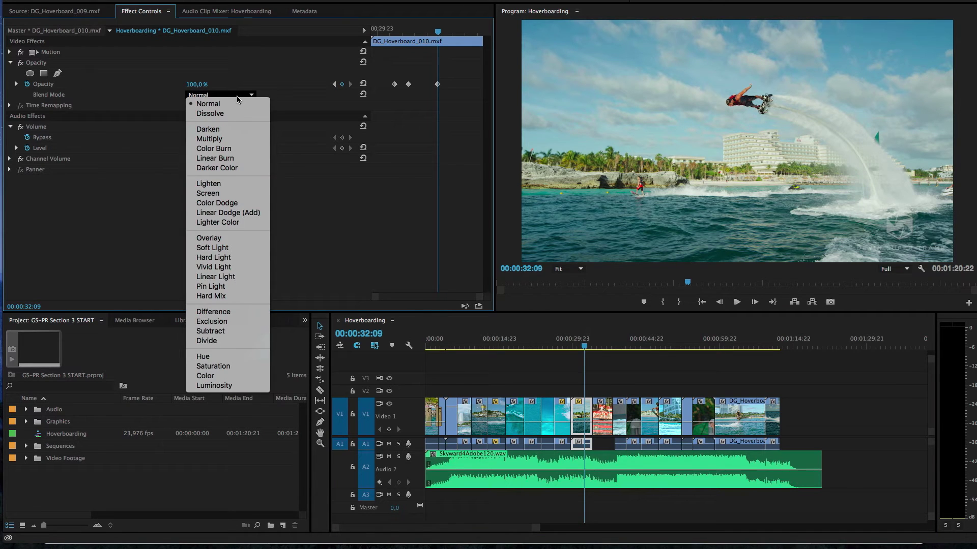
pyautogui.click(315, 222)
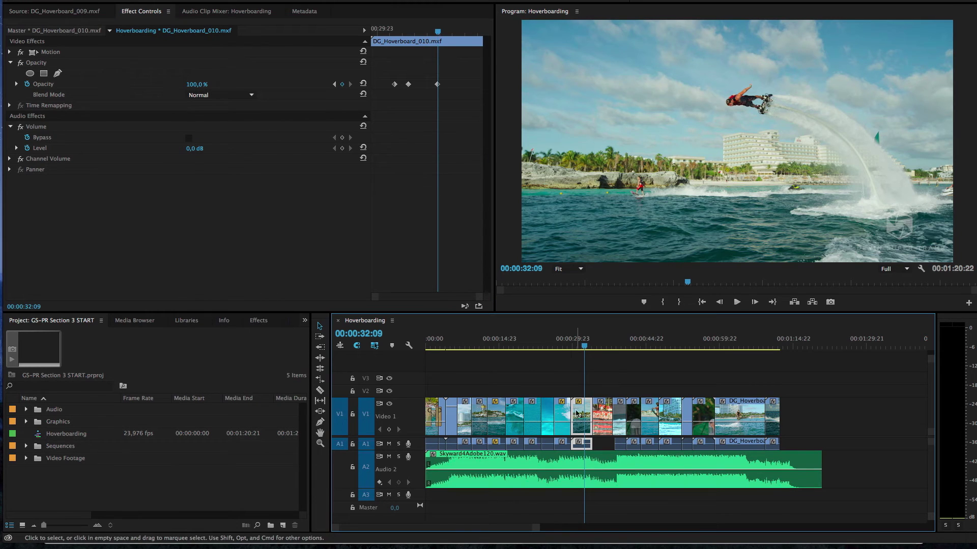
# Move the clip from V1 onto V2, add a 100% Opacity keyframe at 36:10, and select all four keyframes.
pyautogui.moveTo(577, 416); pyautogui.dragTo(598, 390)
pyautogui.click(605, 347)
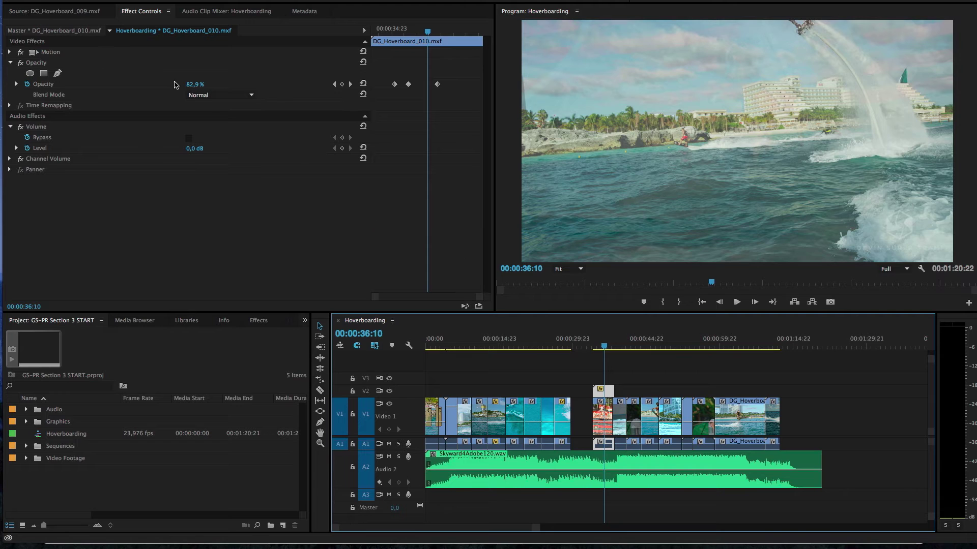
pyautogui.moveTo(192, 85); pyautogui.dragTo(217, 87)
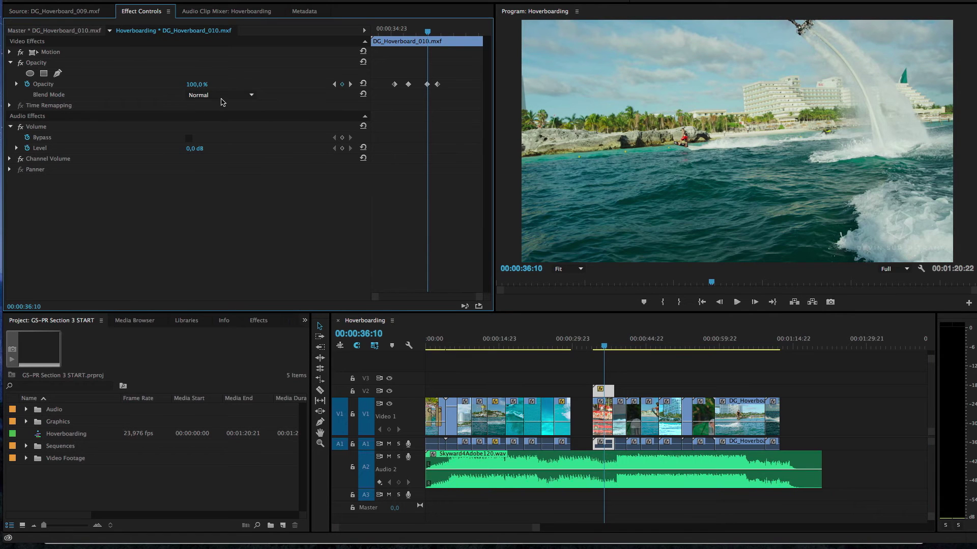
pyautogui.moveTo(390, 73); pyautogui.dragTo(458, 102)
# Clear DG_Hoverboard_010's Opacity keyframes, then keyframe DG_Hoverboard_013 to 4% at 00:00:39:23.
pyautogui.click(28, 85)
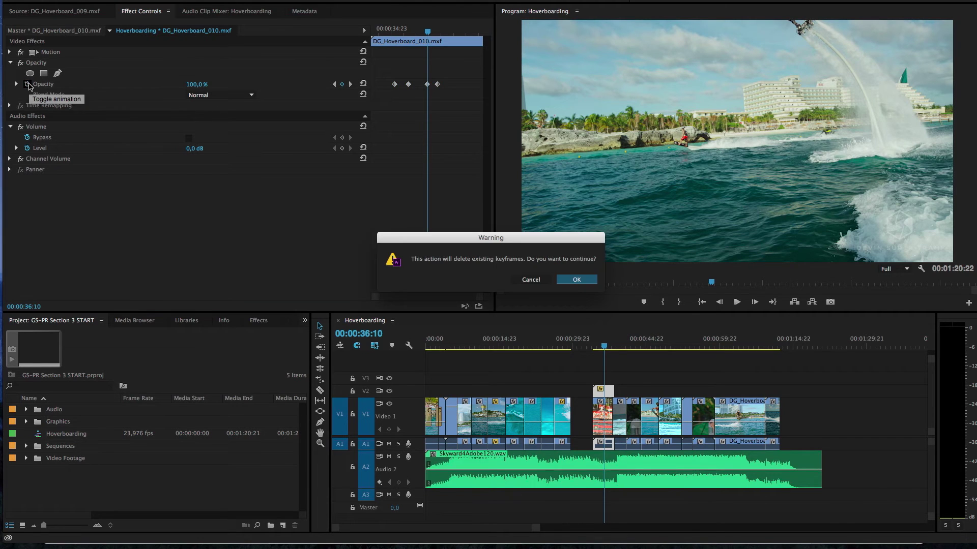
pyautogui.press('Return')
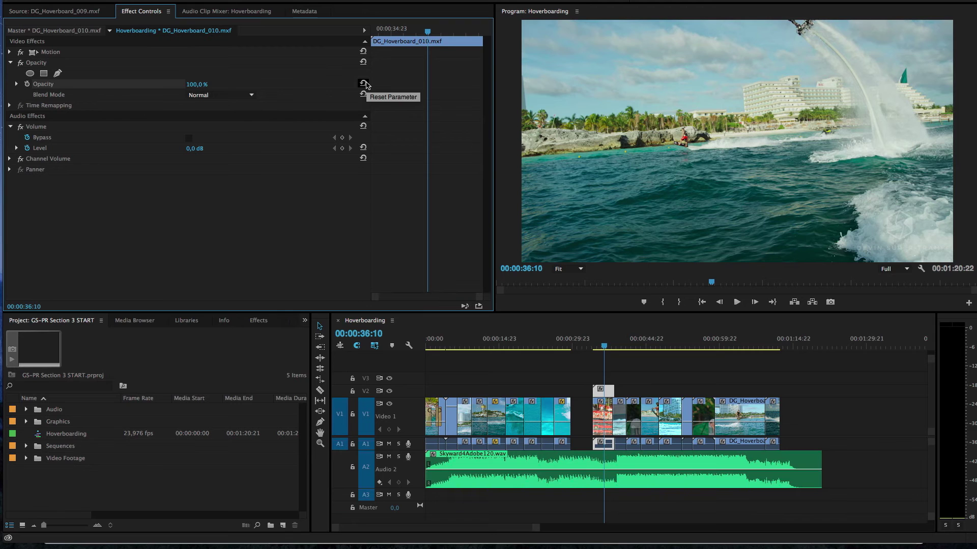
pyautogui.click(634, 347)
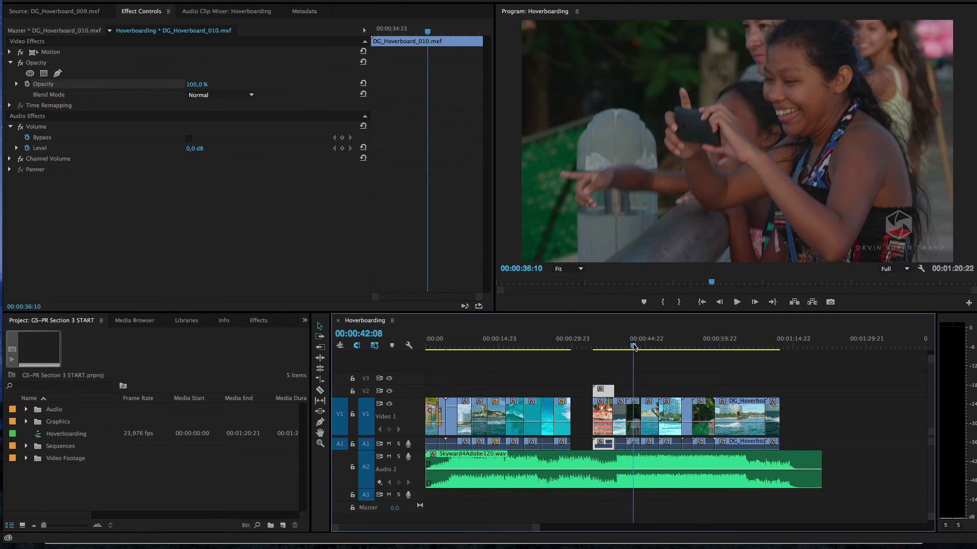
pyautogui.click(621, 347)
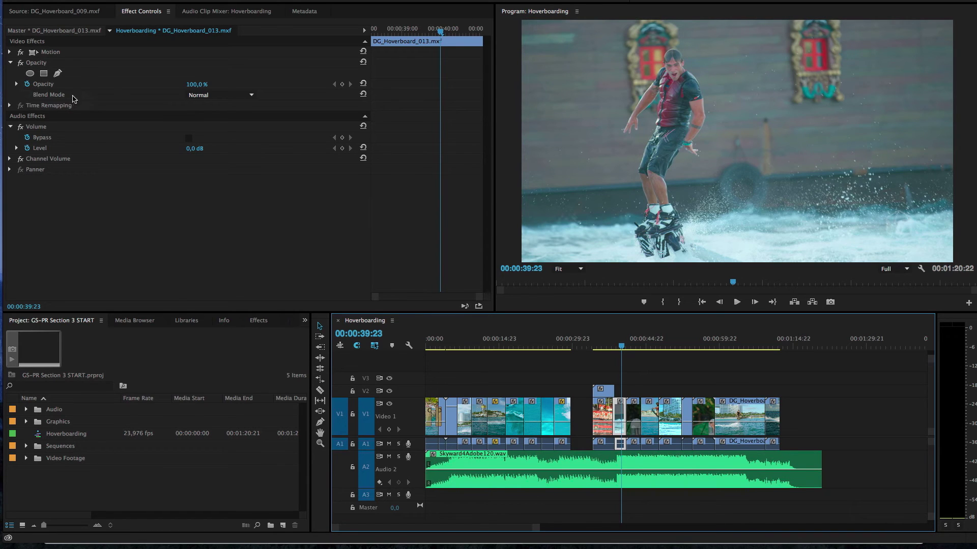
pyautogui.moveTo(196, 84); pyautogui.dragTo(148, 84)
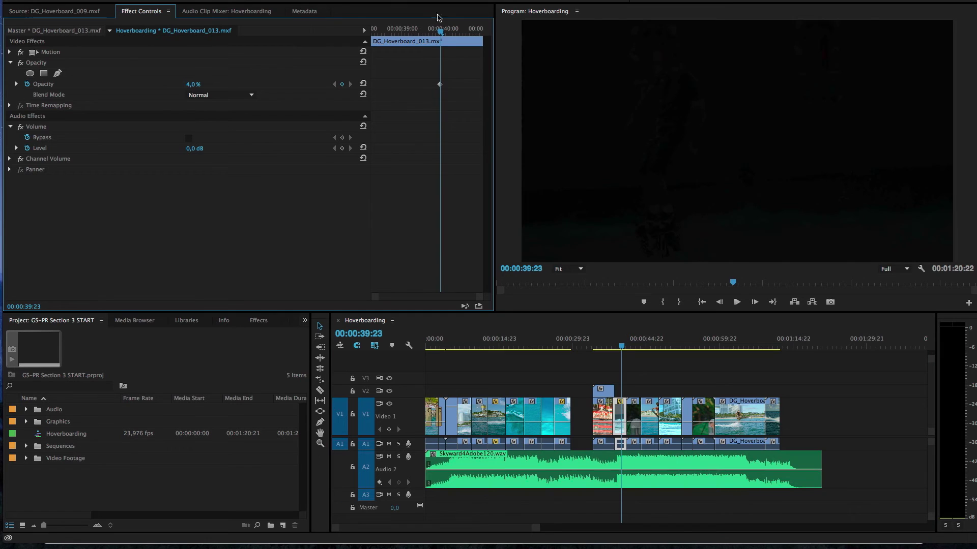
# Add a 100% Opacity keyframe near 00:00:38:21, then delete all DG_Hoverboard_013 Opacity keyframes.
pyautogui.moveTo(409, 32); pyautogui.dragTo(396, 34)
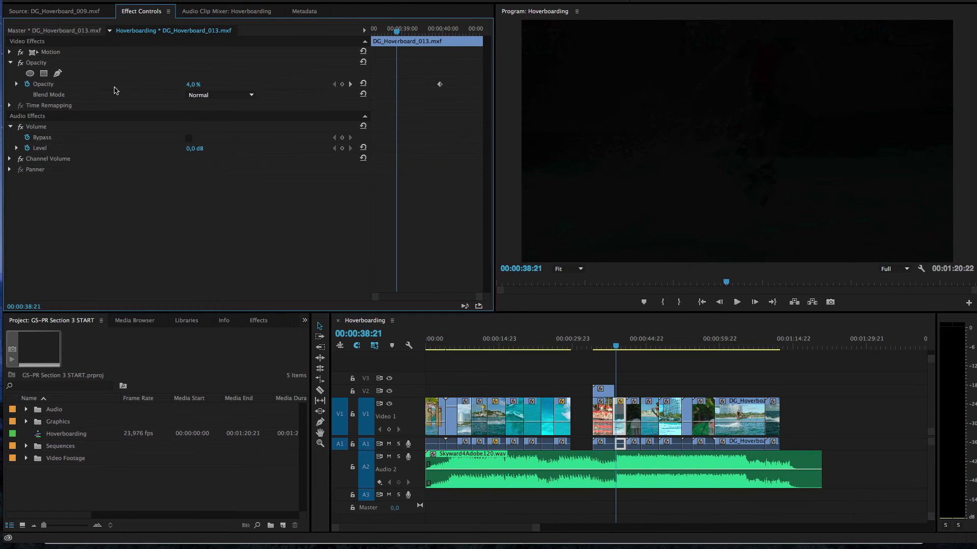
pyautogui.click(191, 84)
pyautogui.write('100')
pyautogui.press('Return')
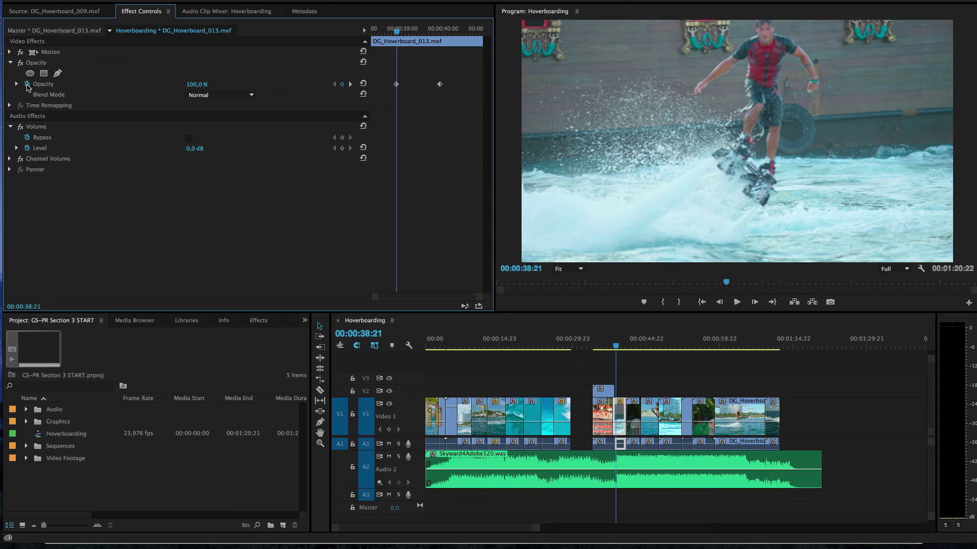
pyautogui.click(27, 85)
pyautogui.press('Return')
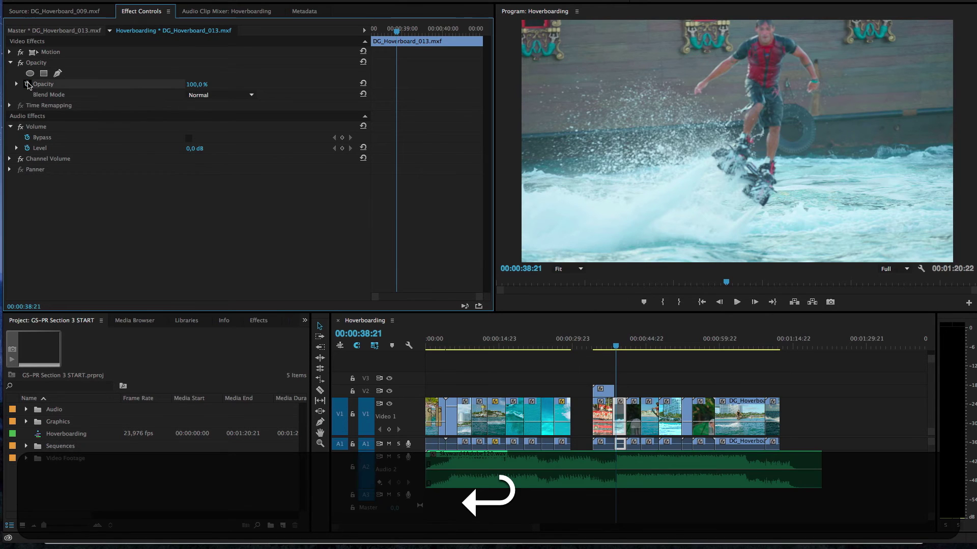
# Select the V2 clip at 00:00:35:19 and play back the overlap from the edit point.
pyautogui.click(601, 340)
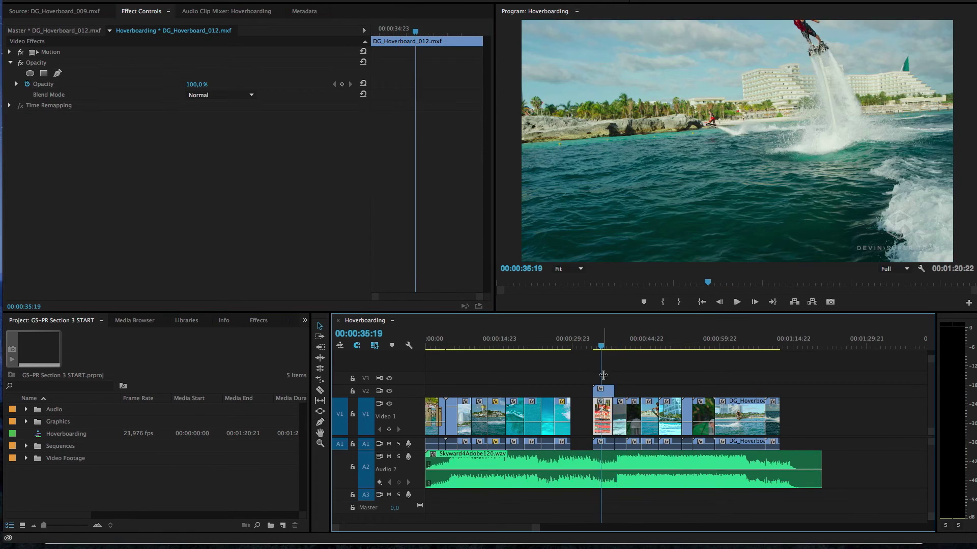
pyautogui.click(602, 391)
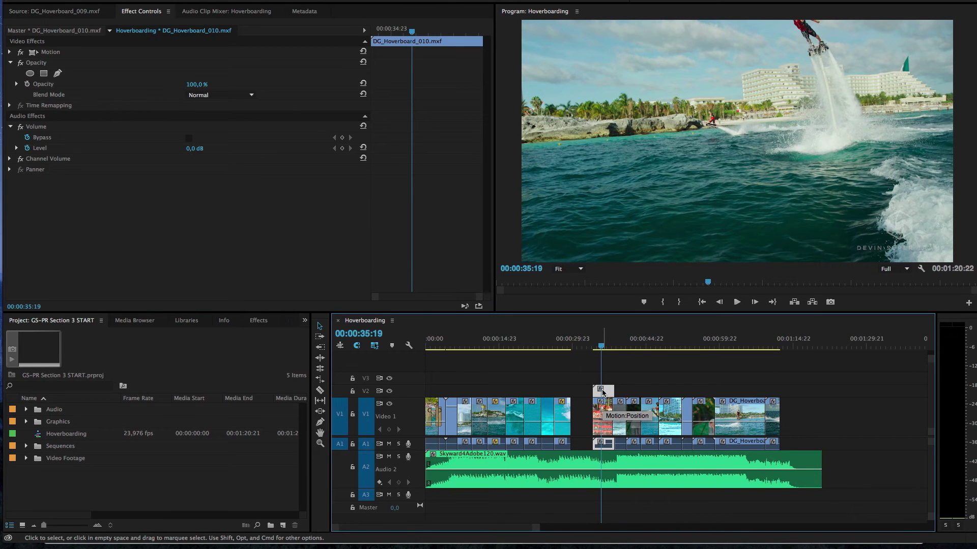
pyautogui.press('Up')
pyautogui.press('space')
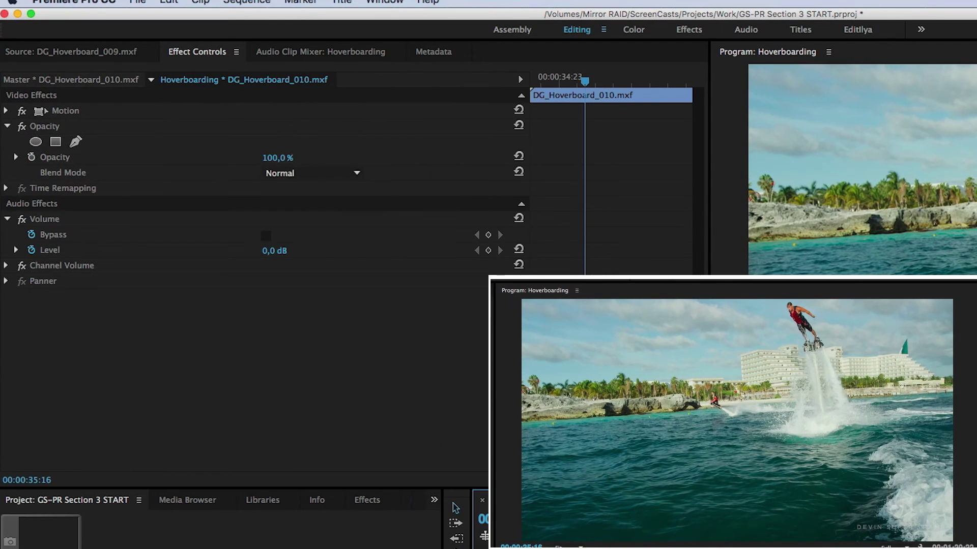
# Try the Darken, Multiply and Linear Burn blend modes on the clip.
pyautogui.click(285, 173)
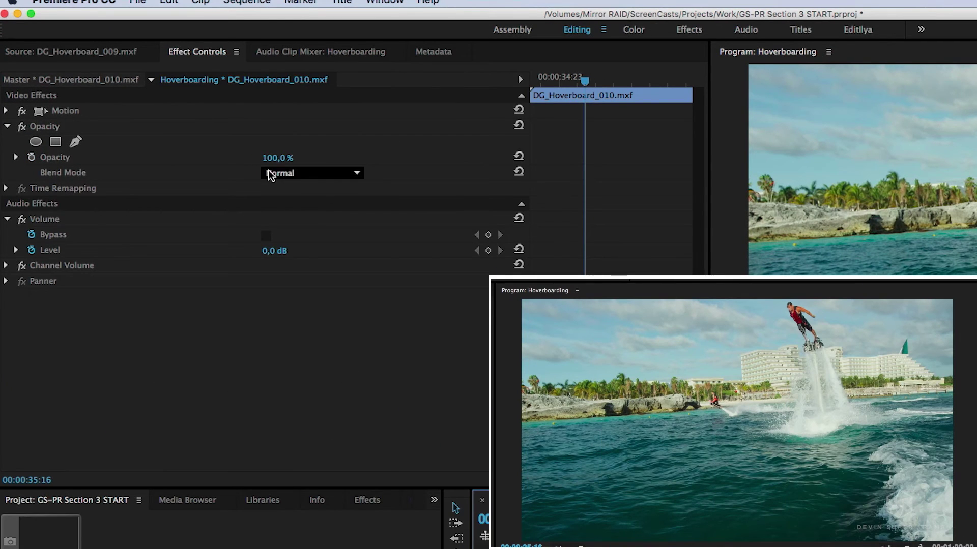
pyautogui.click(316, 226)
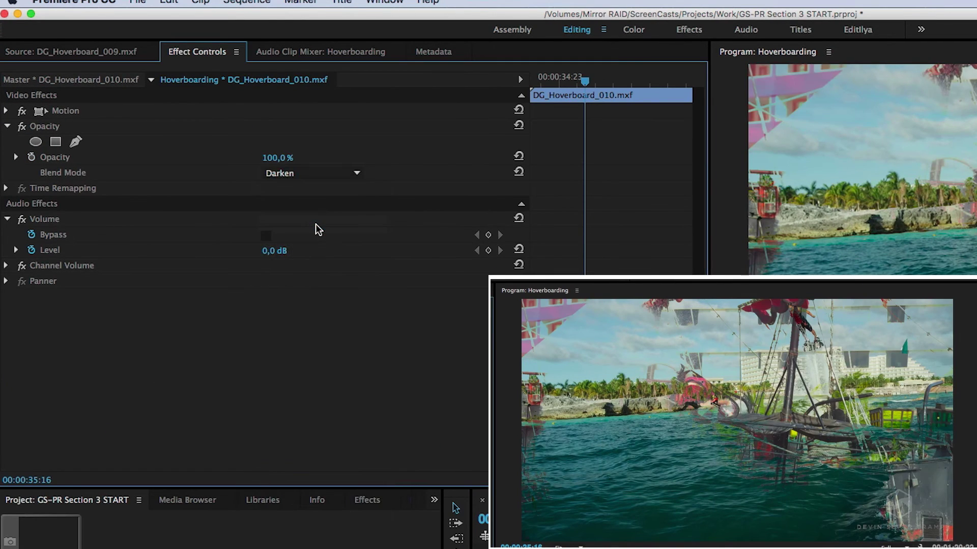
pyautogui.click(342, 175)
pyautogui.click(326, 237)
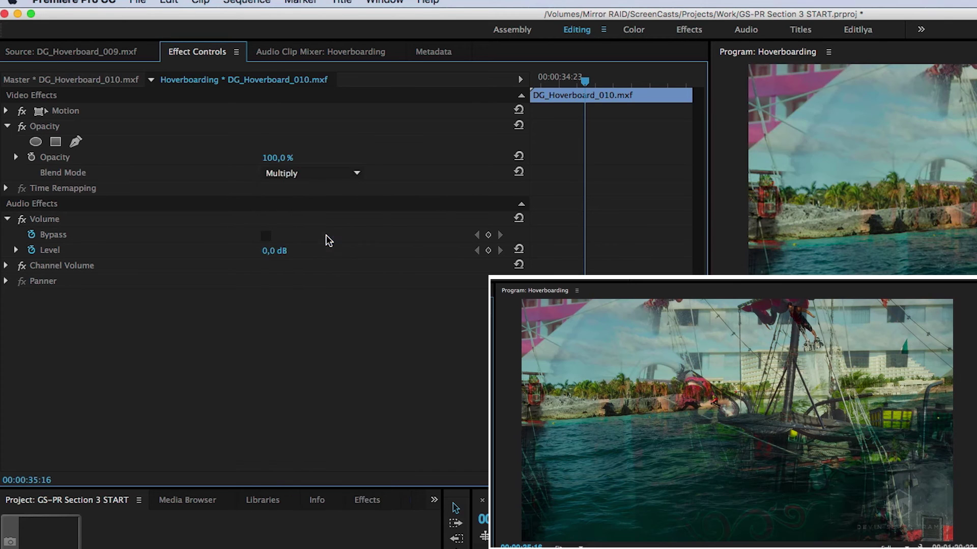
pyautogui.click(331, 173)
pyautogui.click(318, 265)
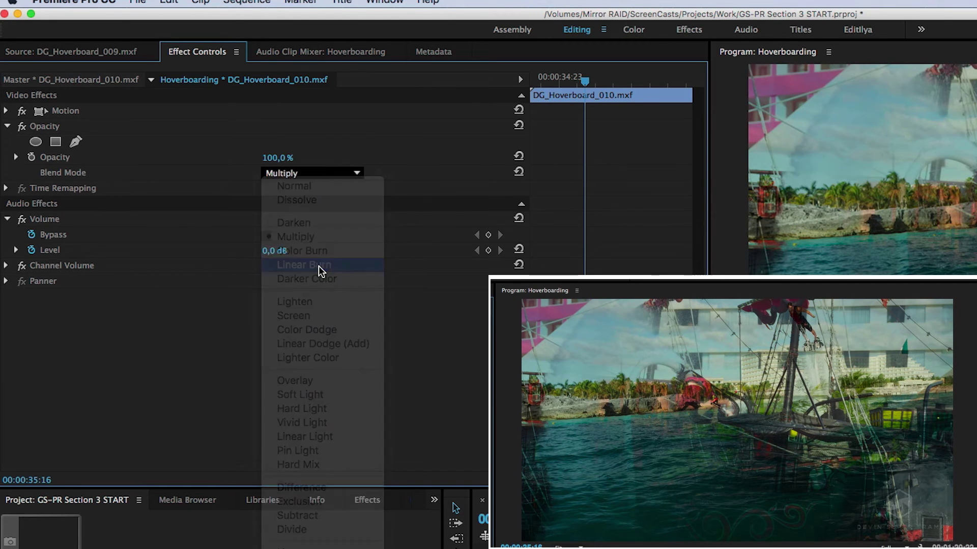
# Scroll back up through the blend modes, settling on Darken.
pyautogui.scroll(1, 318, 176)
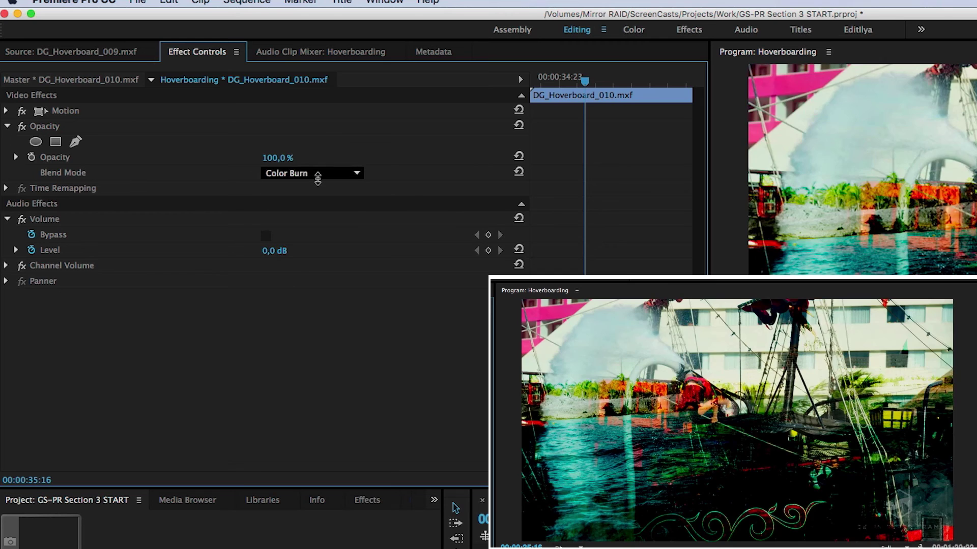
pyautogui.scroll(1, 318, 176)
pyautogui.scroll(1, 318, 176)
pyautogui.scroll(1, 318, 178)
pyautogui.scroll(1, 317, 178)
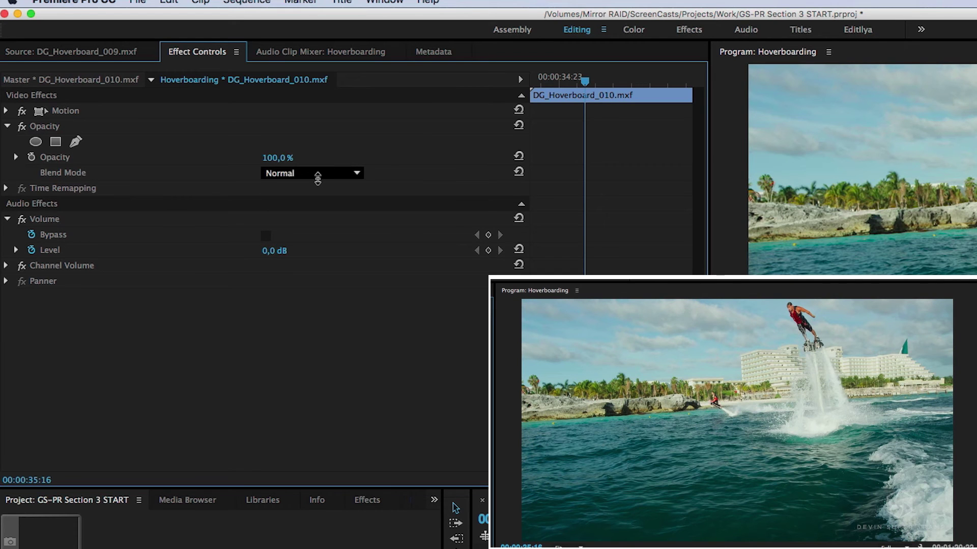
pyautogui.scroll(-2, 318, 178)
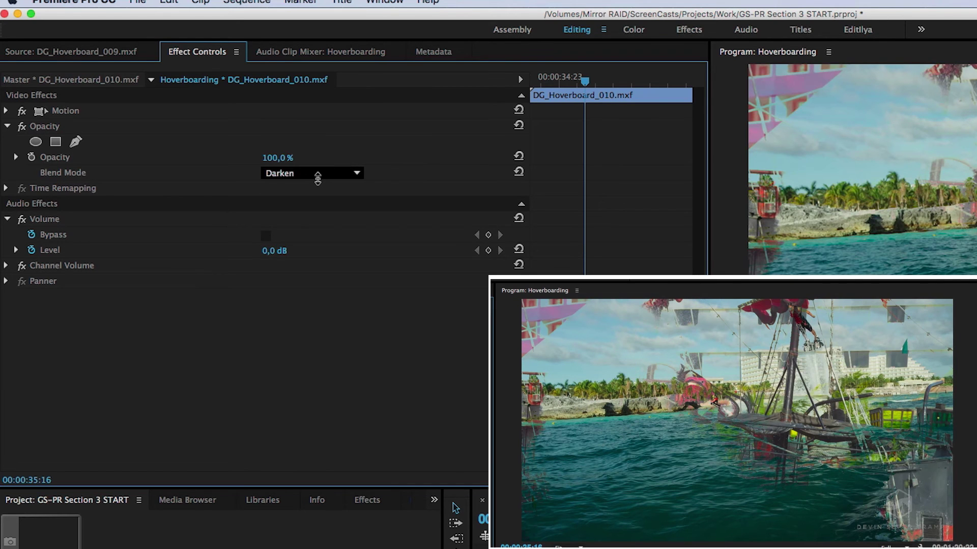
pyautogui.click(359, 174)
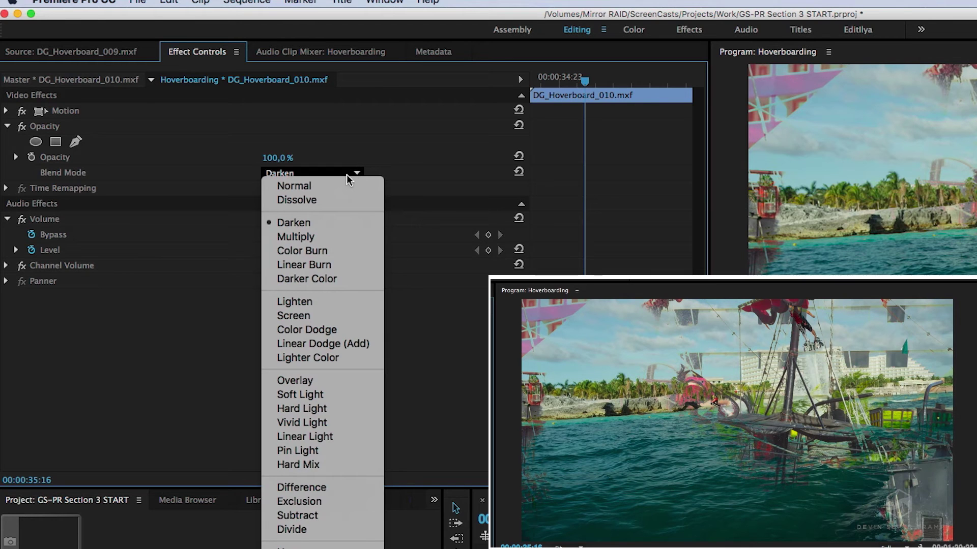
pyautogui.click(415, 425)
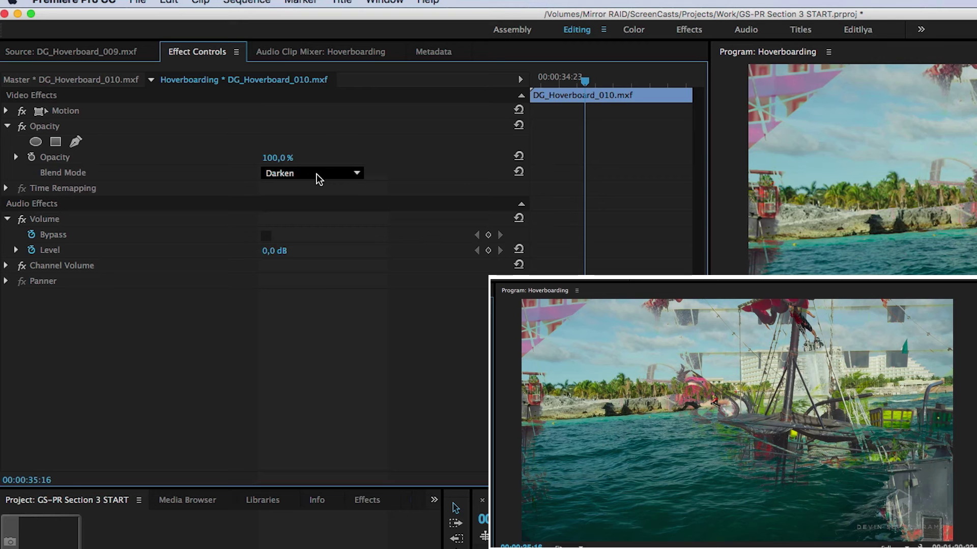
# Scroll down through the blend modes to Divide and return the playhead to 00:00:31:13.
pyautogui.scroll(-1, 316, 174)
pyautogui.scroll(-1, 316, 174)
pyautogui.scroll(-1, 316, 173)
pyautogui.scroll(-1, 316, 174)
pyautogui.scroll(-1, 316, 174)
pyautogui.scroll(-1, 317, 174)
pyautogui.scroll(-1, 316, 174)
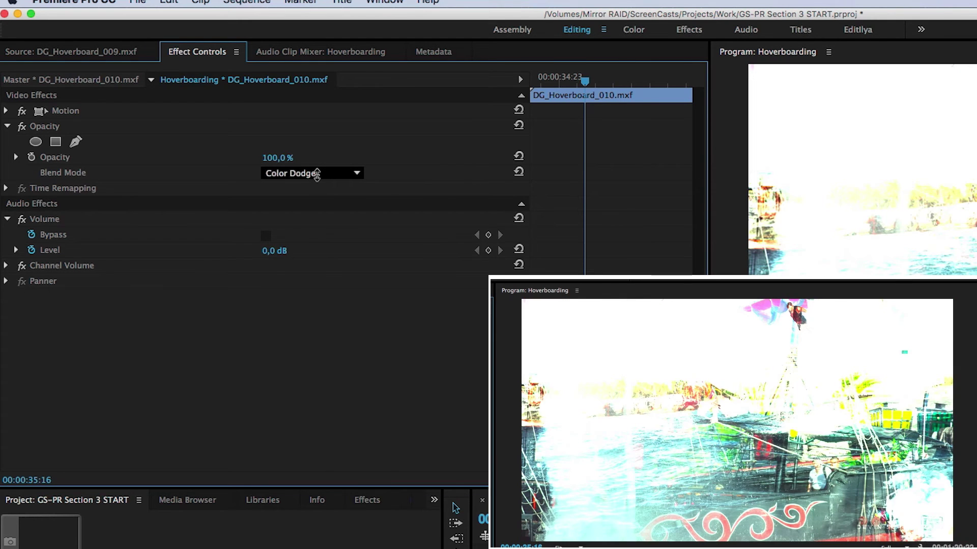
pyautogui.scroll(-1, 316, 174)
pyautogui.scroll(-1, 317, 174)
pyautogui.scroll(-2, 316, 174)
pyautogui.scroll(-1, 317, 173)
pyautogui.scroll(-1, 317, 174)
pyautogui.scroll(-2, 316, 174)
pyautogui.scroll(-1, 317, 174)
pyautogui.scroll(-1, 317, 174)
pyautogui.scroll(-1, 316, 174)
pyautogui.scroll(-1, 316, 174)
pyautogui.scroll(-1, 317, 174)
pyautogui.scroll(-2, 317, 174)
pyautogui.scroll(-2, 316, 173)
pyautogui.scroll(10, 316, 174)
pyautogui.scroll(16, 316, 174)
pyautogui.scroll(-2, 316, 174)
pyautogui.scroll(-4, 316, 174)
pyautogui.scroll(-2, 317, 174)
pyautogui.scroll(-7, 316, 174)
pyautogui.scroll(-7, 316, 174)
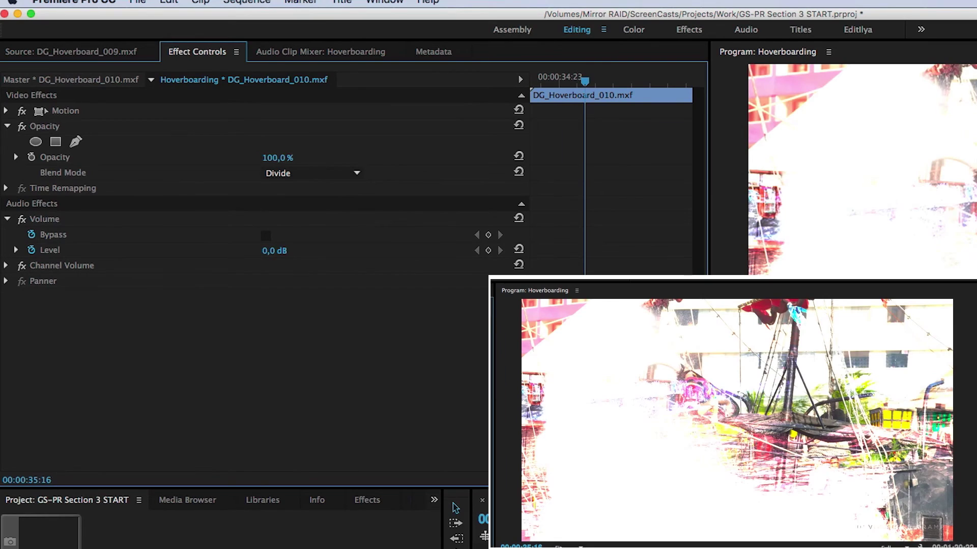
pyautogui.click(837, 538)
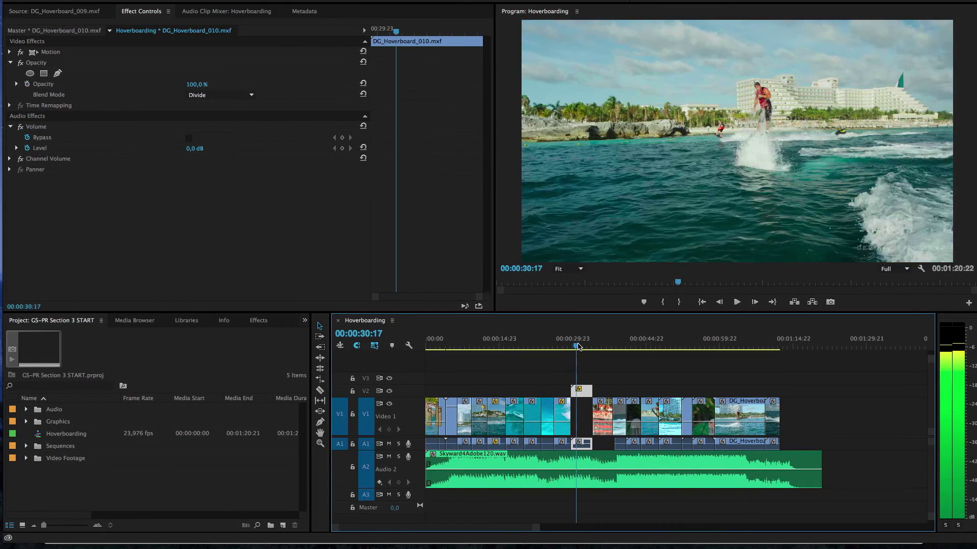
# Scroll DG_Hoverboard_010's blend mode back up to Normal, then collapse the Opacity group.
pyautogui.click(235, 95)
pyautogui.press('Escape')
pyautogui.scroll(2, 224, 96)
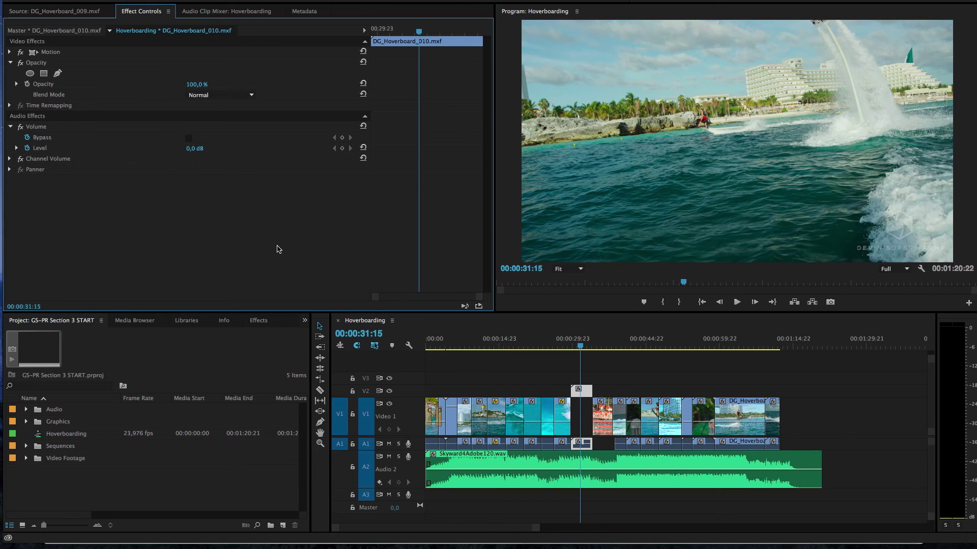
pyautogui.click(37, 106)
pyautogui.click(10, 63)
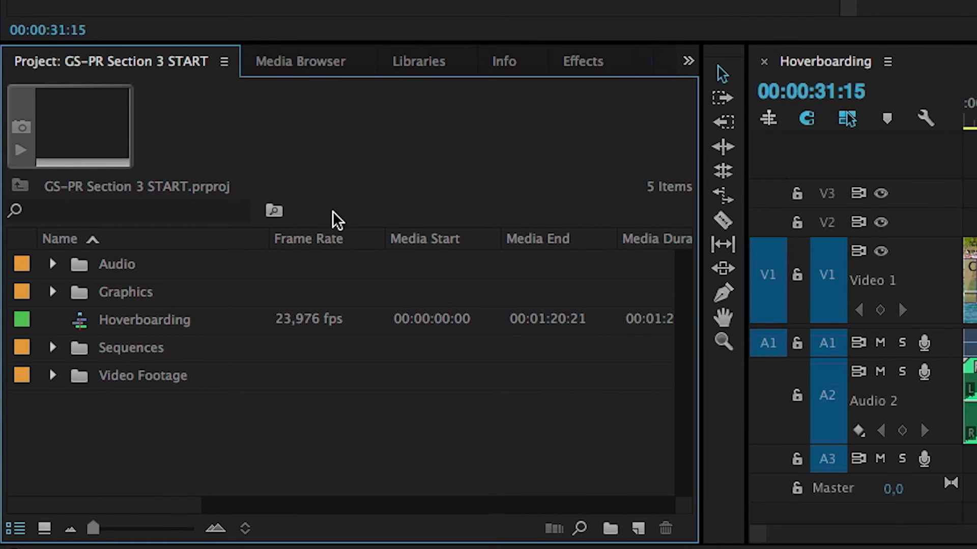
# Open the Effects panel and expand Video Effects to browse folders like Adjust, Distort and Keying.
pyautogui.click(596, 61)
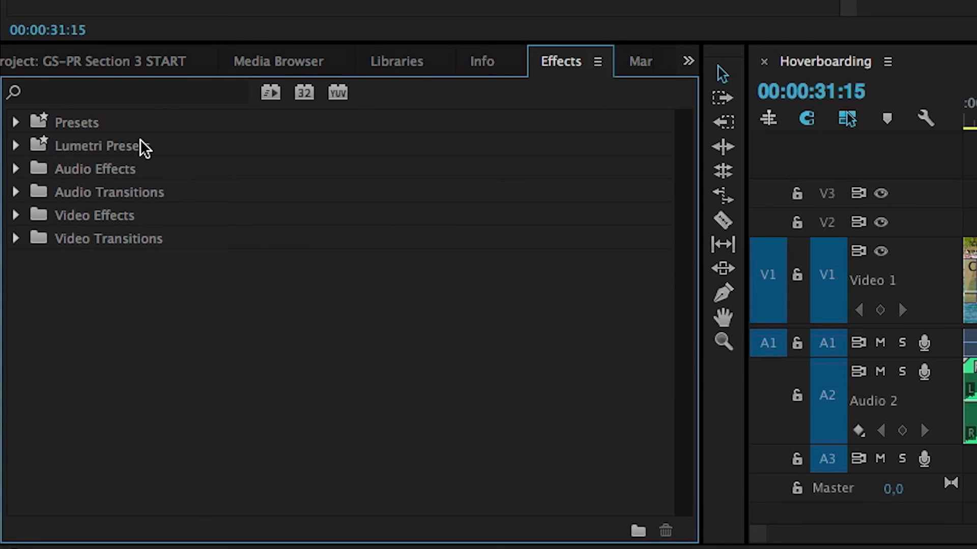
pyautogui.click(17, 214)
pyautogui.scroll(-5, 97, 234)
pyautogui.scroll(-10, 114, 243)
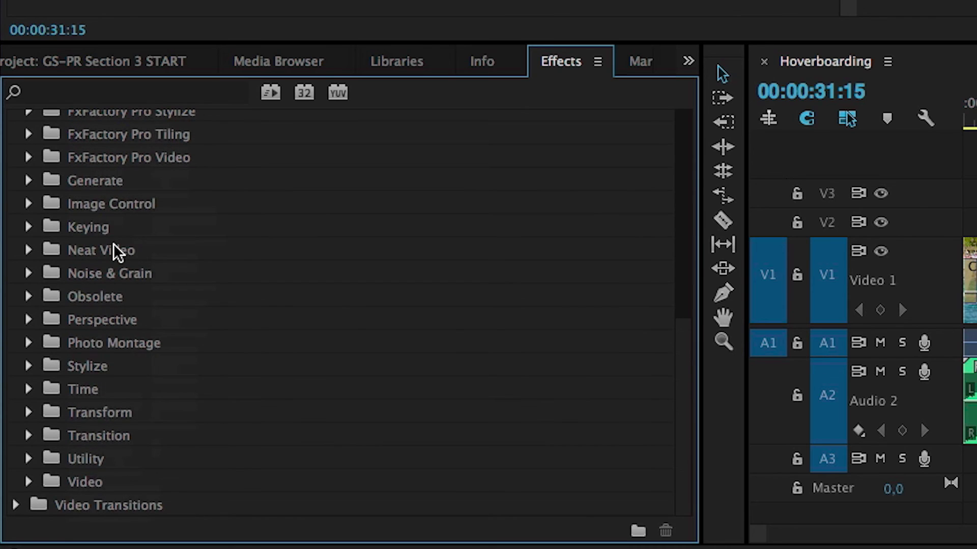
pyautogui.scroll(1, 114, 244)
pyautogui.scroll(-1, 152, 297)
pyautogui.scroll(1, 151, 297)
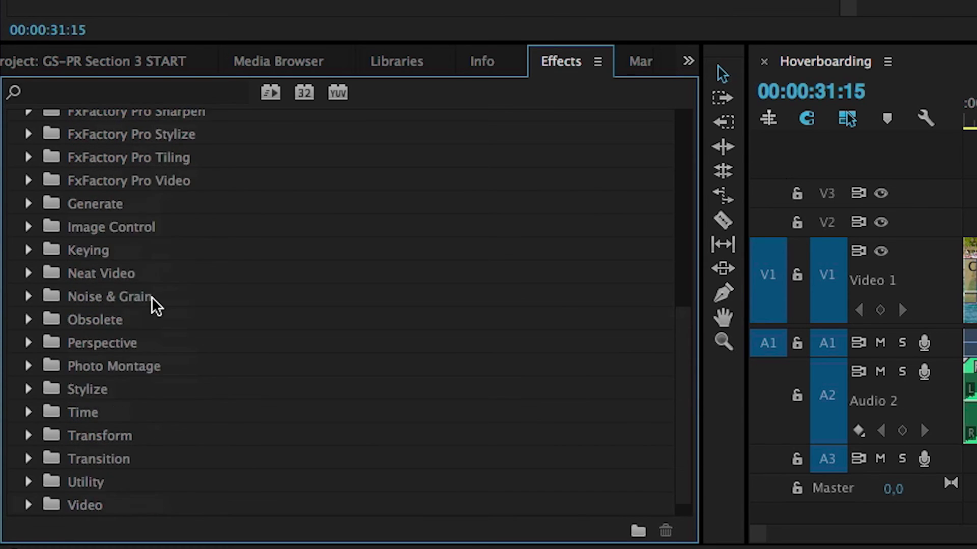
pyautogui.scroll(14, 151, 297)
pyautogui.scroll(1, 151, 297)
pyautogui.scroll(-3, 153, 298)
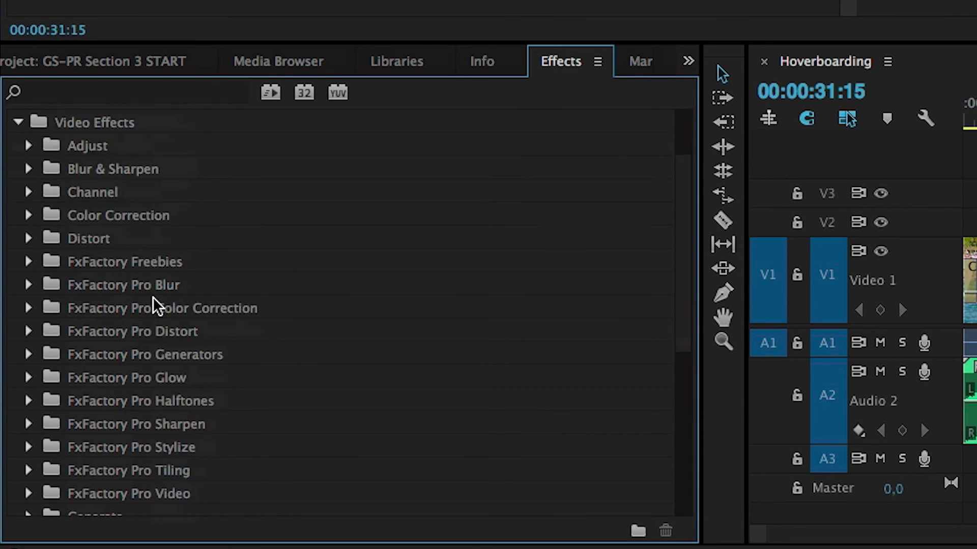
pyautogui.scroll(-2, 153, 297)
pyautogui.scroll(-3, 153, 297)
pyautogui.scroll(-5, 153, 297)
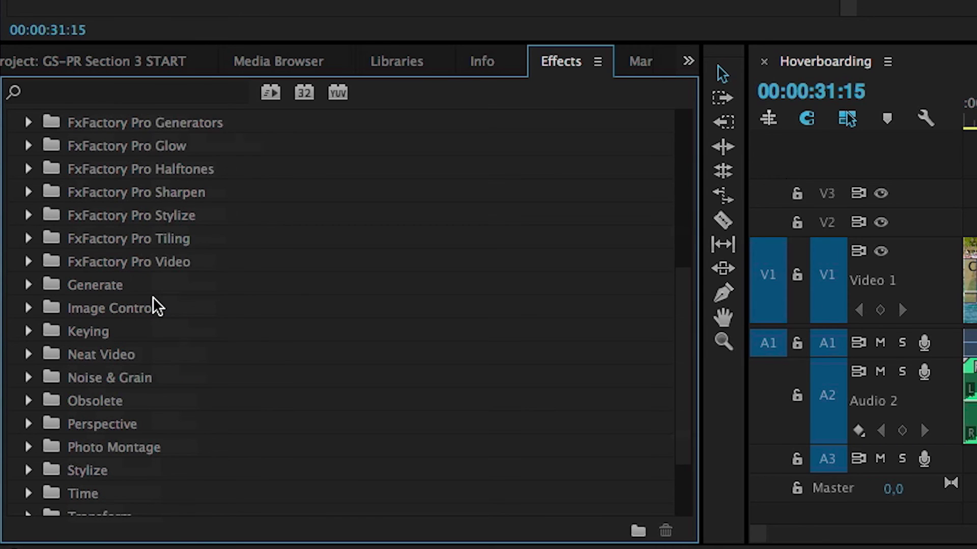
pyautogui.scroll(-4, 153, 297)
pyautogui.scroll(18, 153, 297)
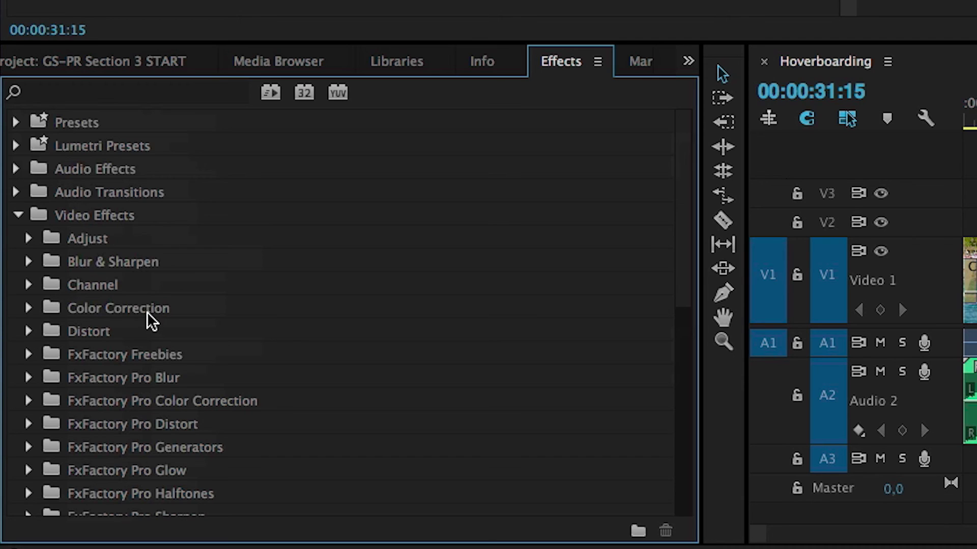
pyautogui.scroll(-2, 152, 297)
pyautogui.scroll(-7, 151, 297)
pyautogui.scroll(-3, 152, 297)
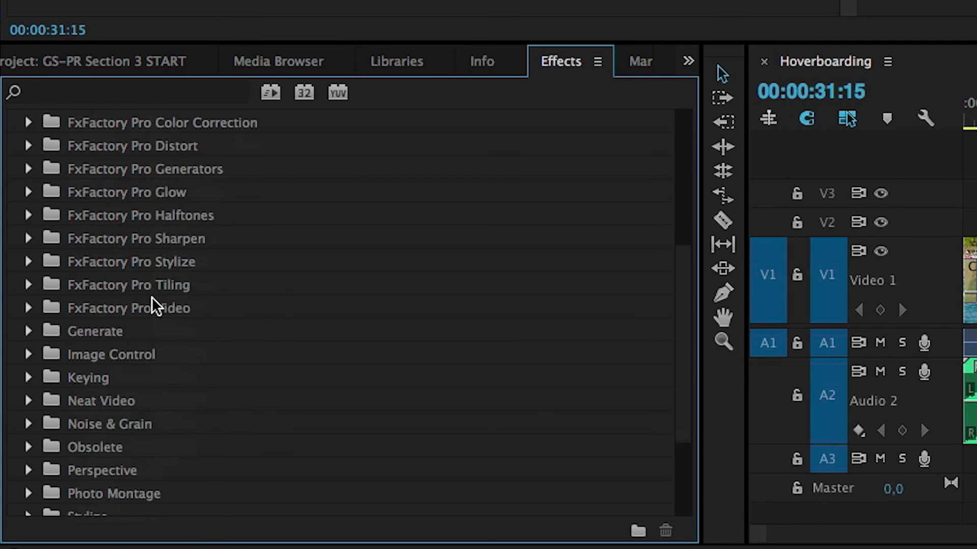
pyautogui.scroll(12, 152, 297)
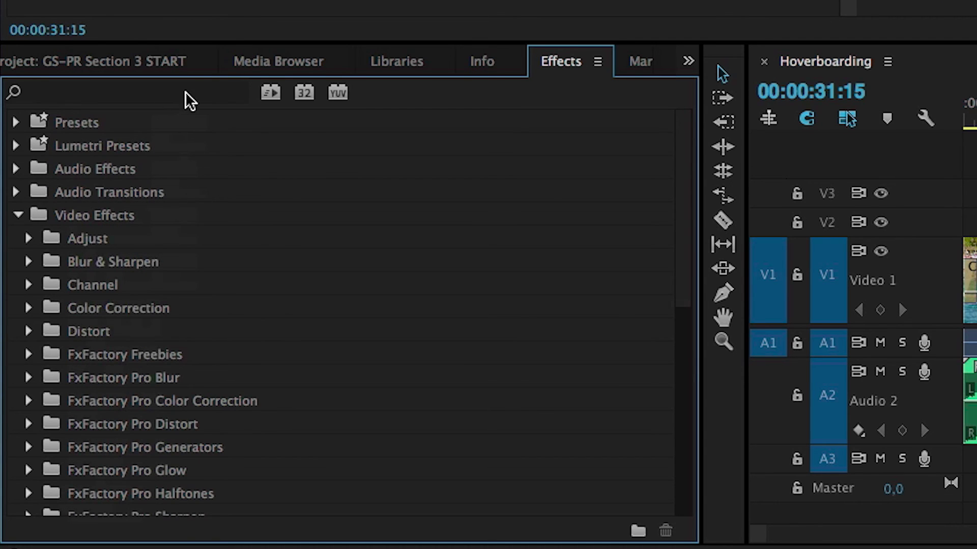
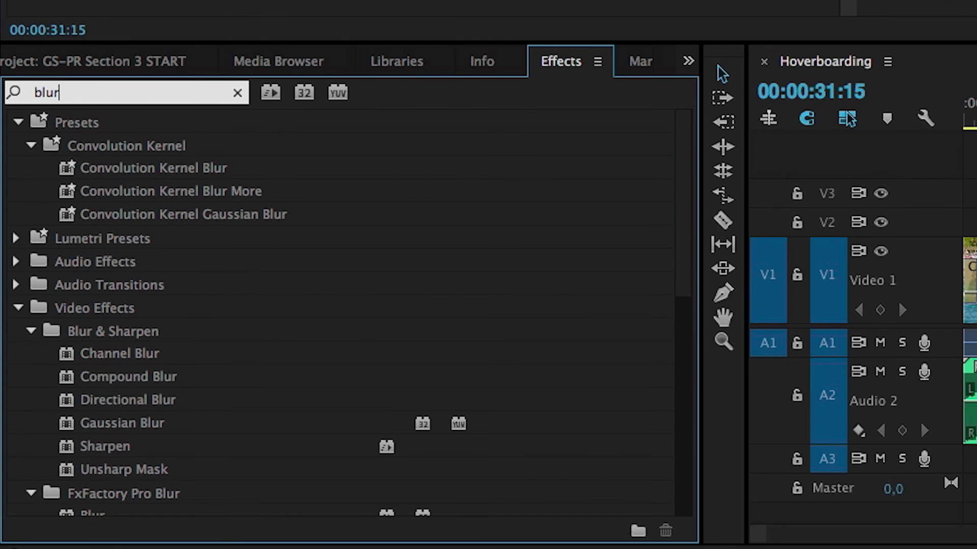
# Scroll the blur-filtered effects list down to the Obsolete group and select Fast Blur.
pyautogui.scroll(-2, 370, 214)
pyautogui.scroll(-10, 370, 215)
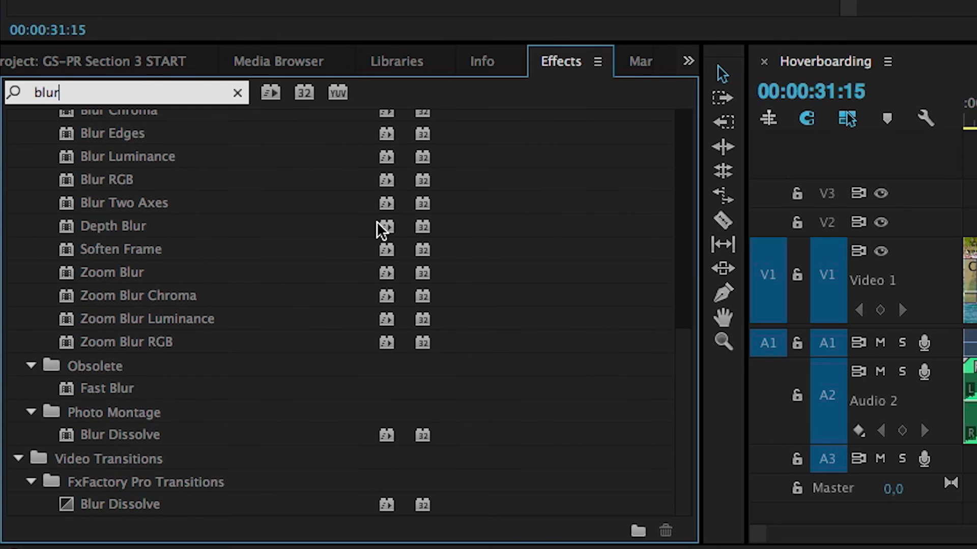
pyautogui.click(125, 391)
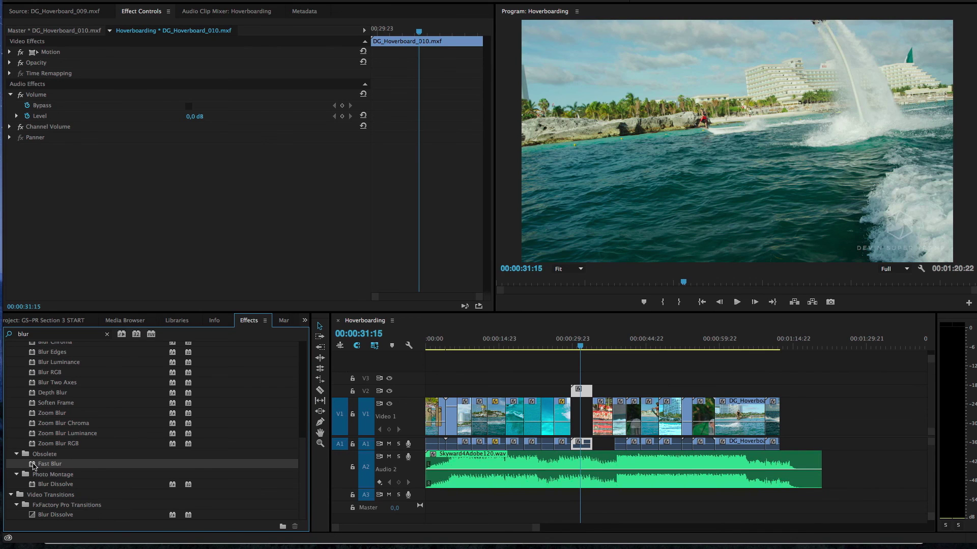
# Trial-apply Fast Blur to the current clip, then delete that test copy.
pyautogui.moveTo(33, 465); pyautogui.dragTo(119, 280)
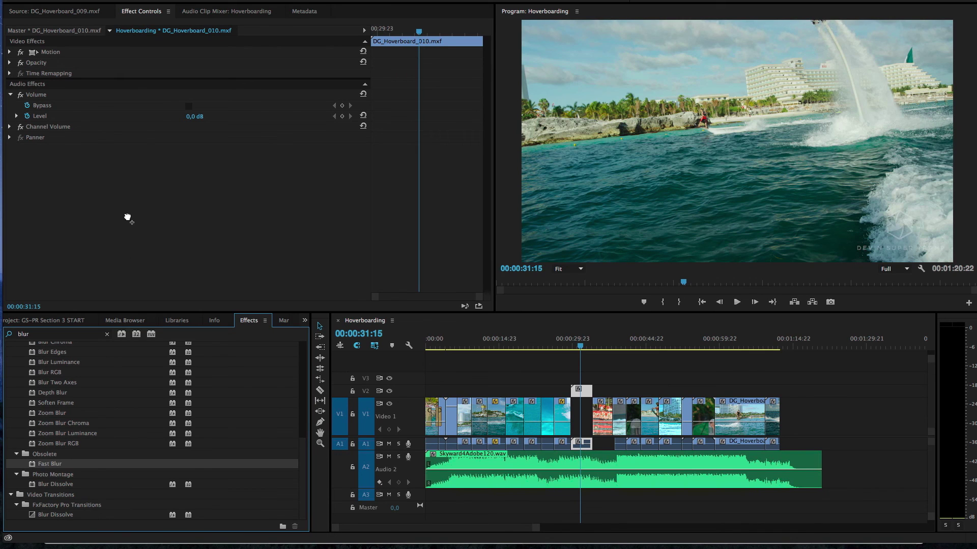
pyautogui.moveTo(127, 218); pyautogui.dragTo(129, 220)
pyautogui.click(47, 84)
pyautogui.press('BackSpace')
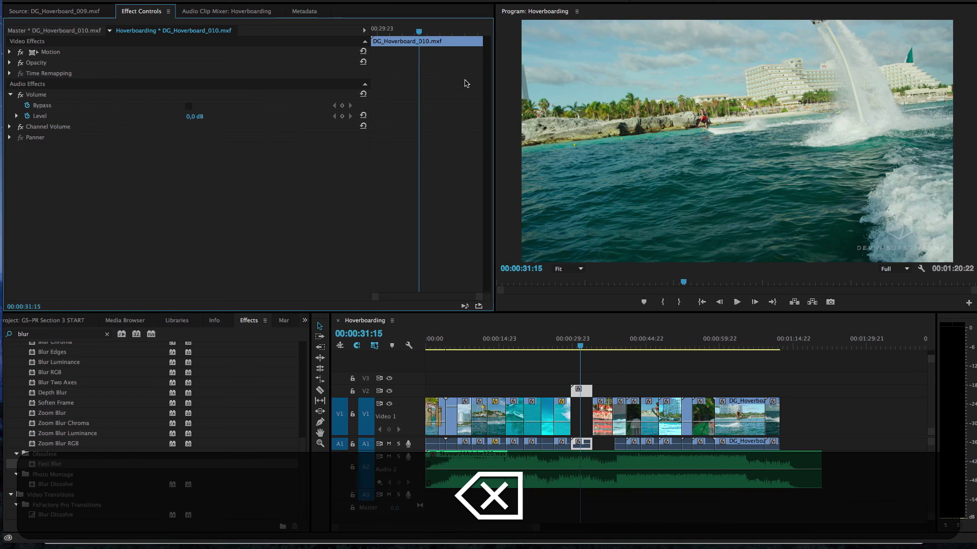
# Apply Fast Blur to the V2 clip, undoing a duplicate so one copy remains.
pyautogui.click(588, 391)
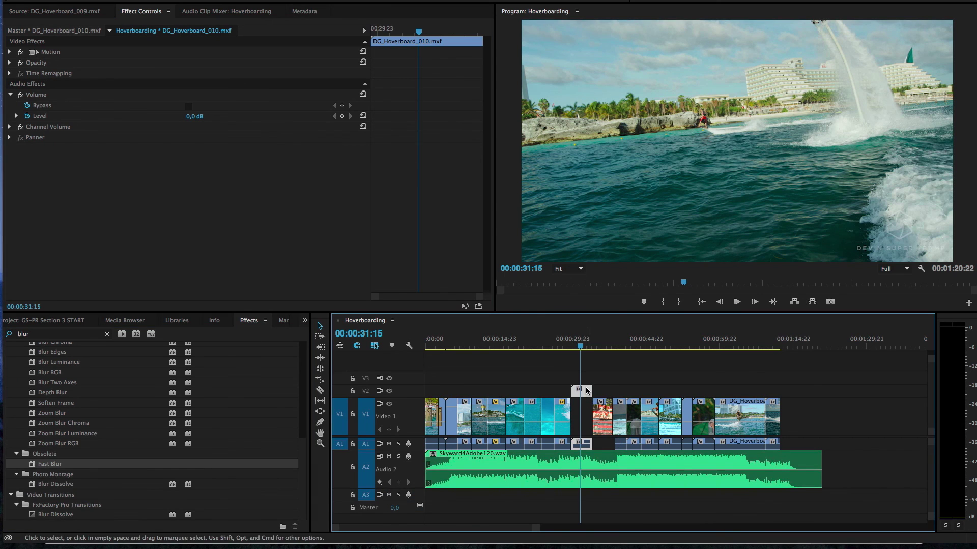
pyautogui.moveTo(32, 465); pyautogui.dragTo(44, 83)
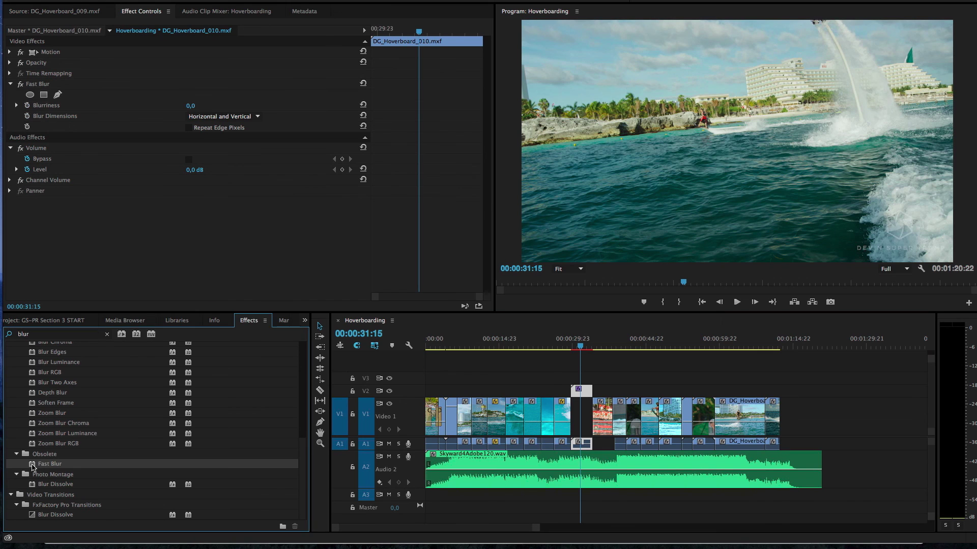
pyautogui.click(44, 86)
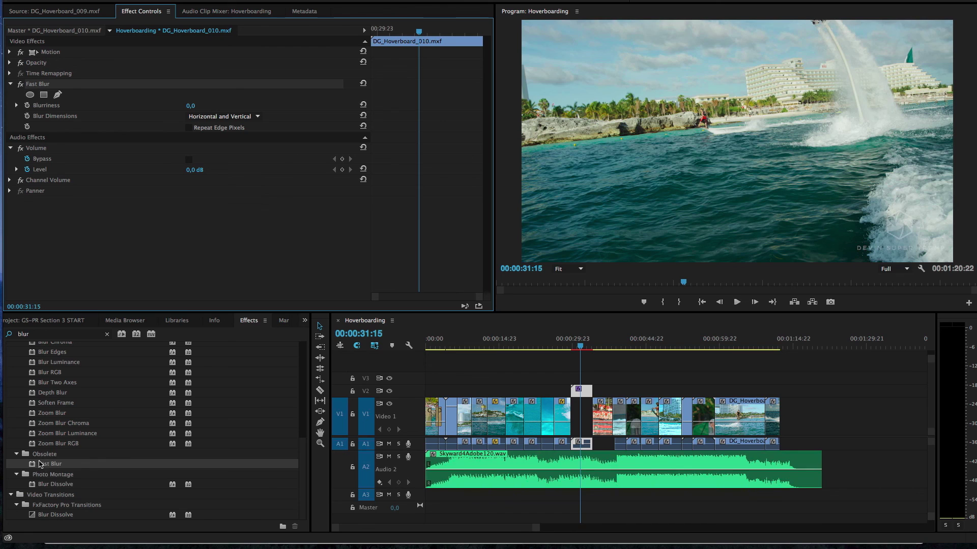
pyautogui.press('super+z')
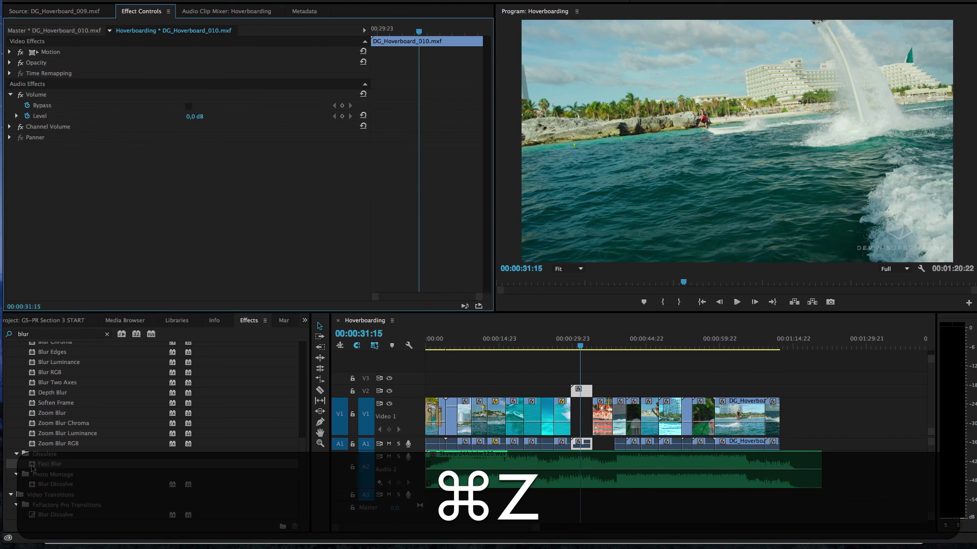
pyautogui.moveTo(32, 465); pyautogui.dragTo(581, 392)
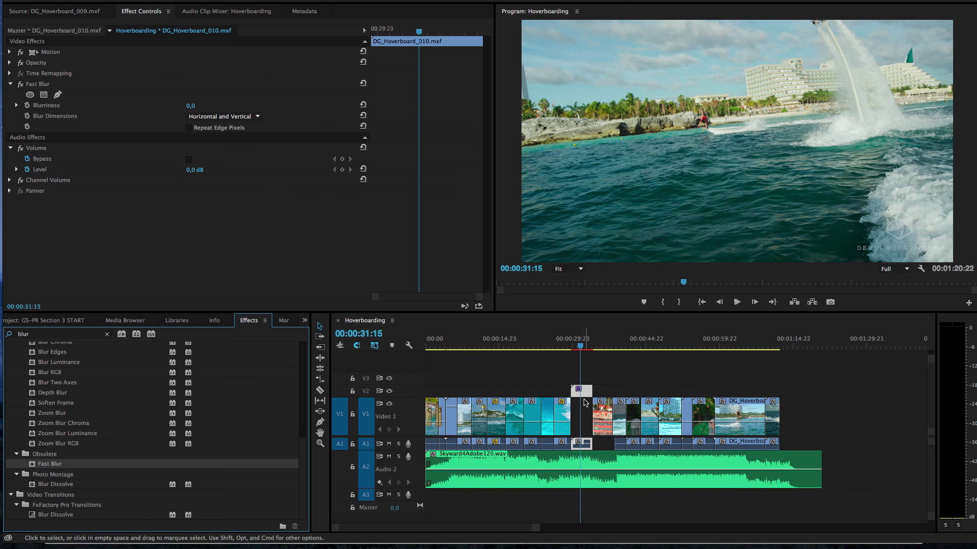
# Select Fast Blur in Effect Controls and raise its Blurriness to blur the frame heavily.
pyautogui.click(164, 241)
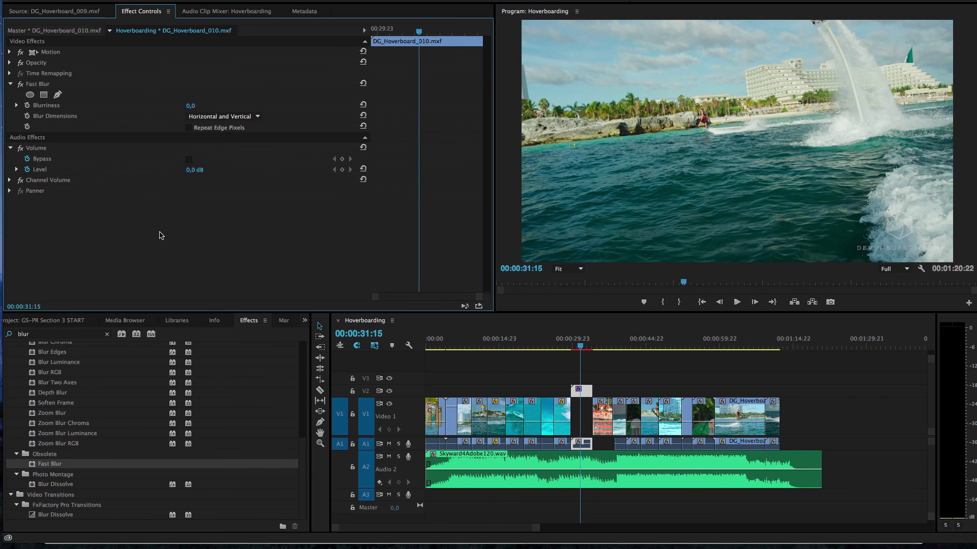
pyautogui.click(79, 85)
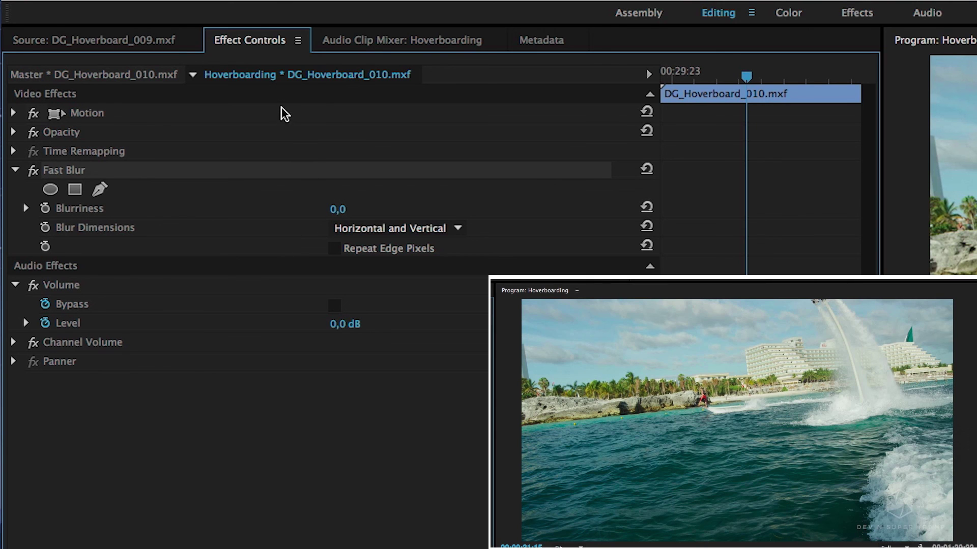
pyautogui.moveTo(339, 213)
pyautogui.mouseDown()
pyautogui.moveTo(426, 213)
pyautogui.moveTo(339, 212)
pyautogui.moveTo(399, 212)
pyautogui.moveTo(358, 212)
pyautogui.moveTo(371, 212)
pyautogui.mouseUp()
# Try Blur Dimensions Vertical, Horizontal and both, vary Blurriness, then delete Fast Blur.
pyautogui.click(362, 229)
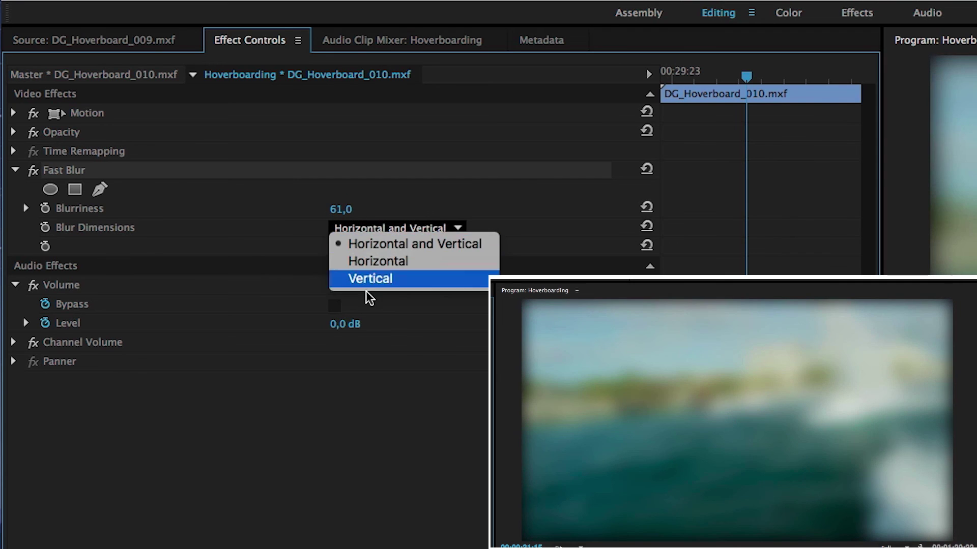
pyautogui.click(371, 279)
pyautogui.click(386, 227)
pyautogui.click(375, 262)
pyautogui.click(379, 228)
pyautogui.click(376, 244)
pyautogui.moveTo(341, 210)
pyautogui.mouseDown()
pyautogui.moveTo(377, 209)
pyautogui.moveTo(340, 209)
pyautogui.mouseUp()
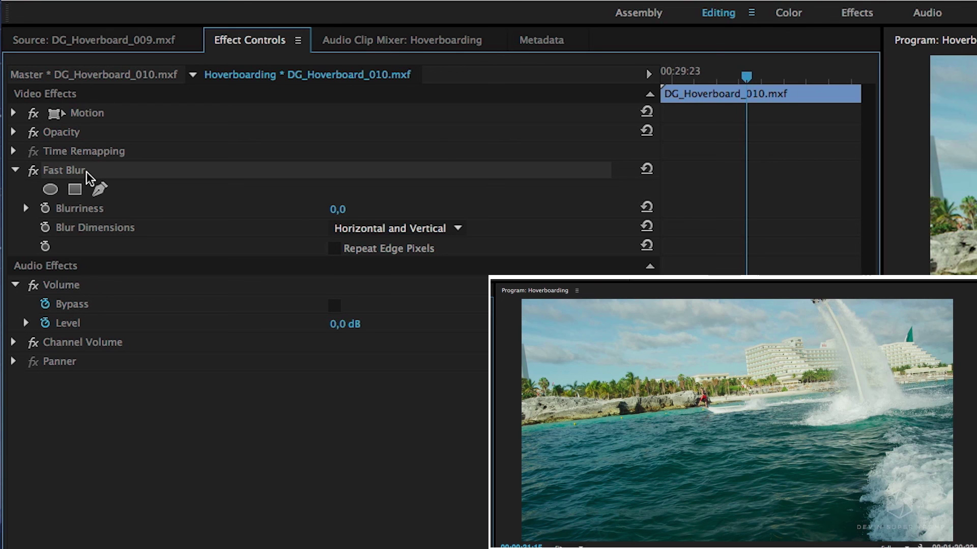
pyautogui.press('Delete')
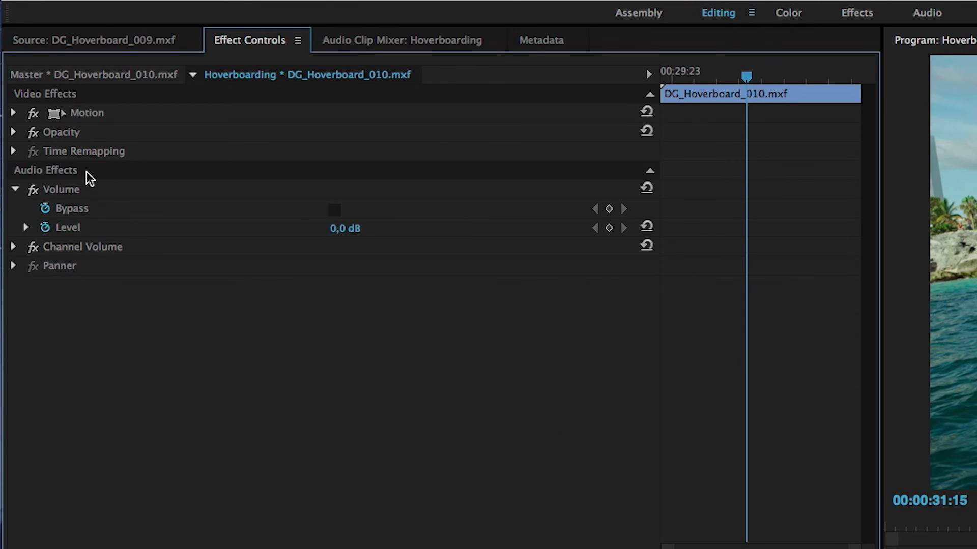